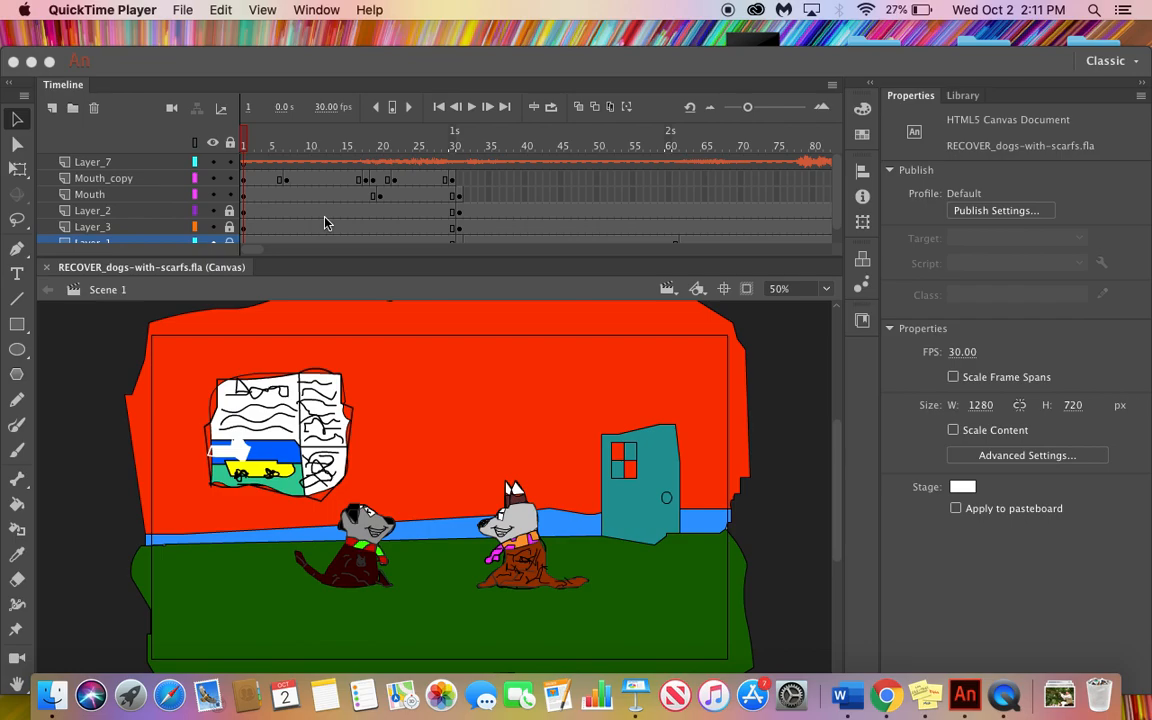
- Play the scene from frame 1 to review the lip sync, stop playback and return the playhead to frame 1
{"action": "left_click", "coordinate": [246, 150]}
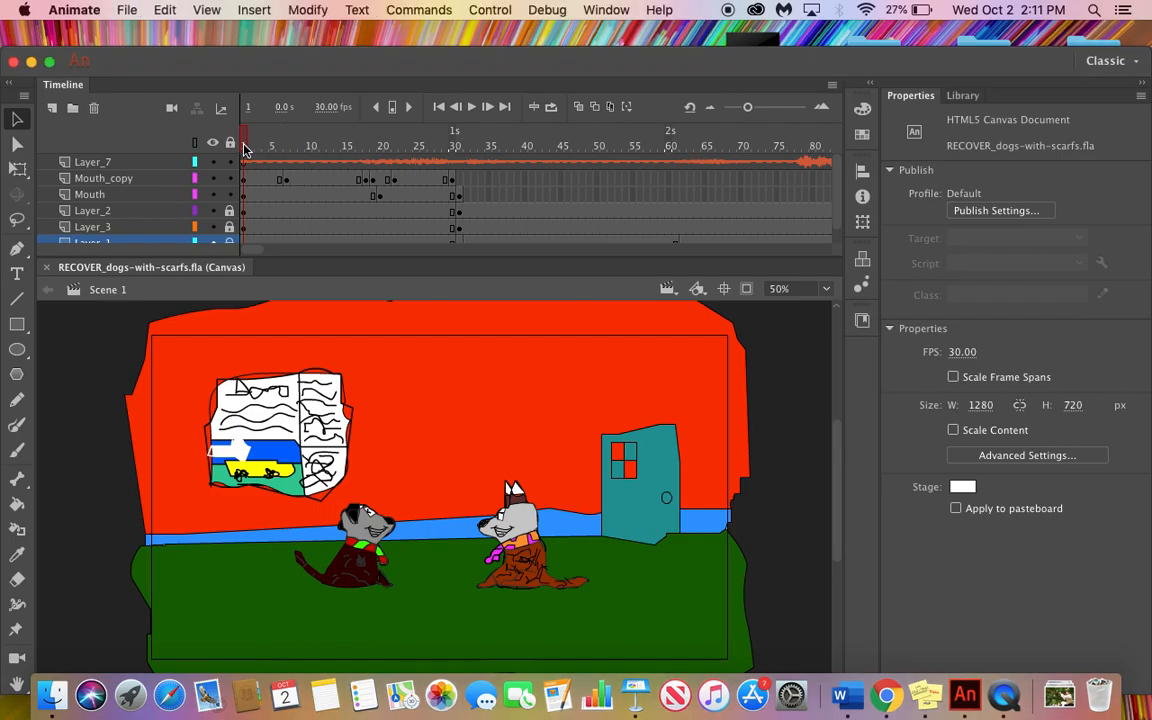
{"action": "left_click", "coordinate": [473, 108]}
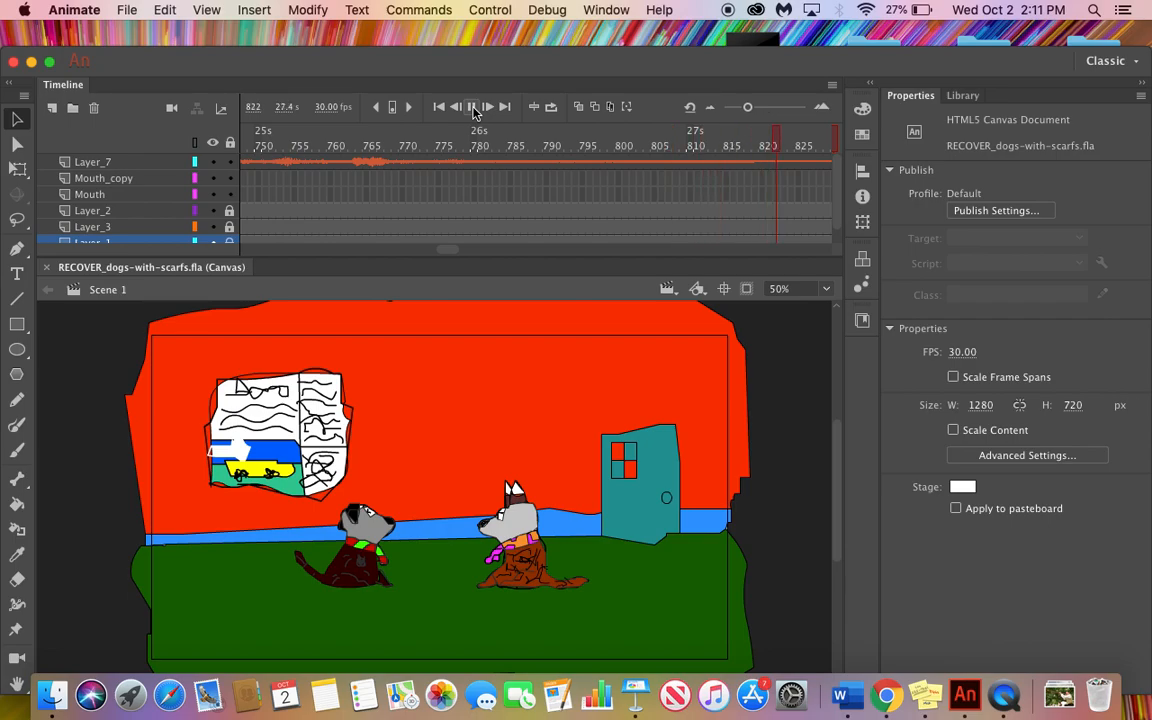
{"action": "left_click", "coordinate": [472, 107]}
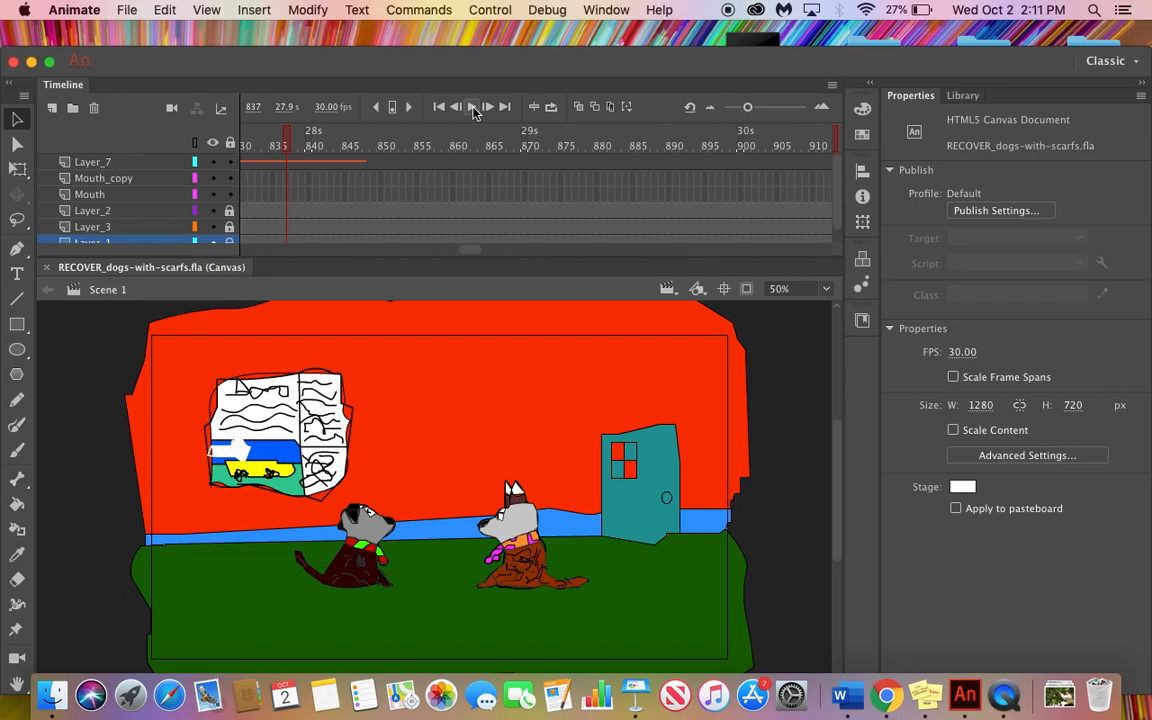
{"action": "scroll", "coordinate": [300, 170], "scroll_direction": "left", "scroll_amount": 15}
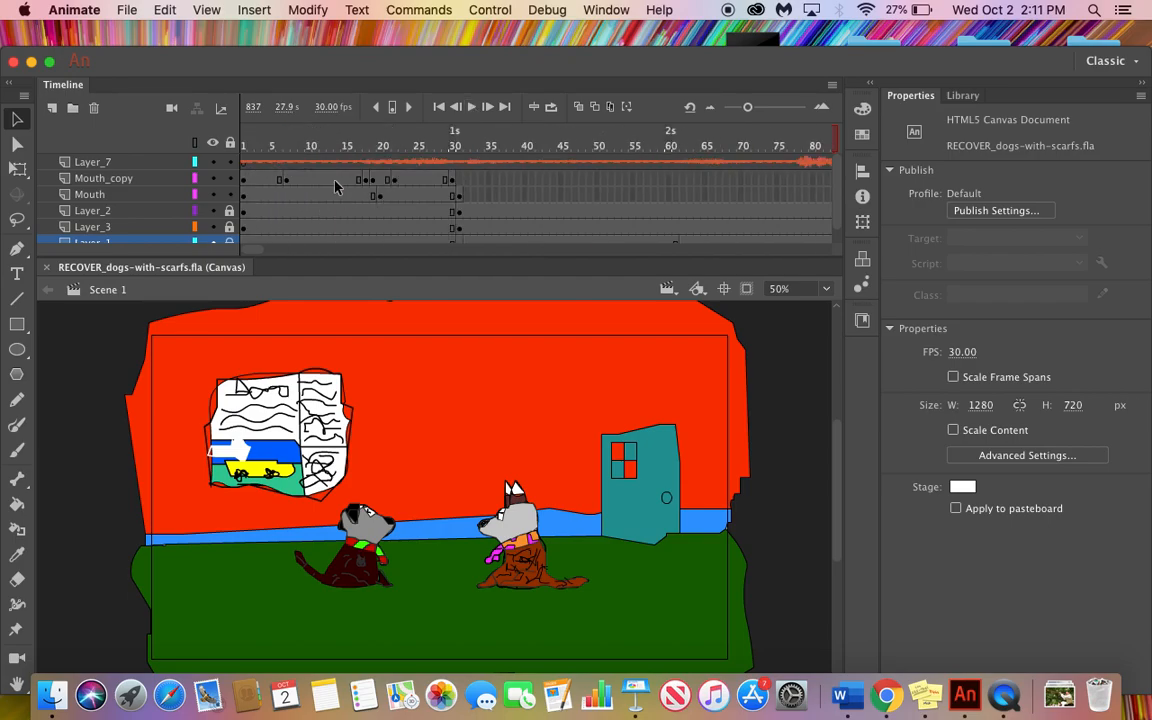
{"action": "left_click", "coordinate": [241, 142]}
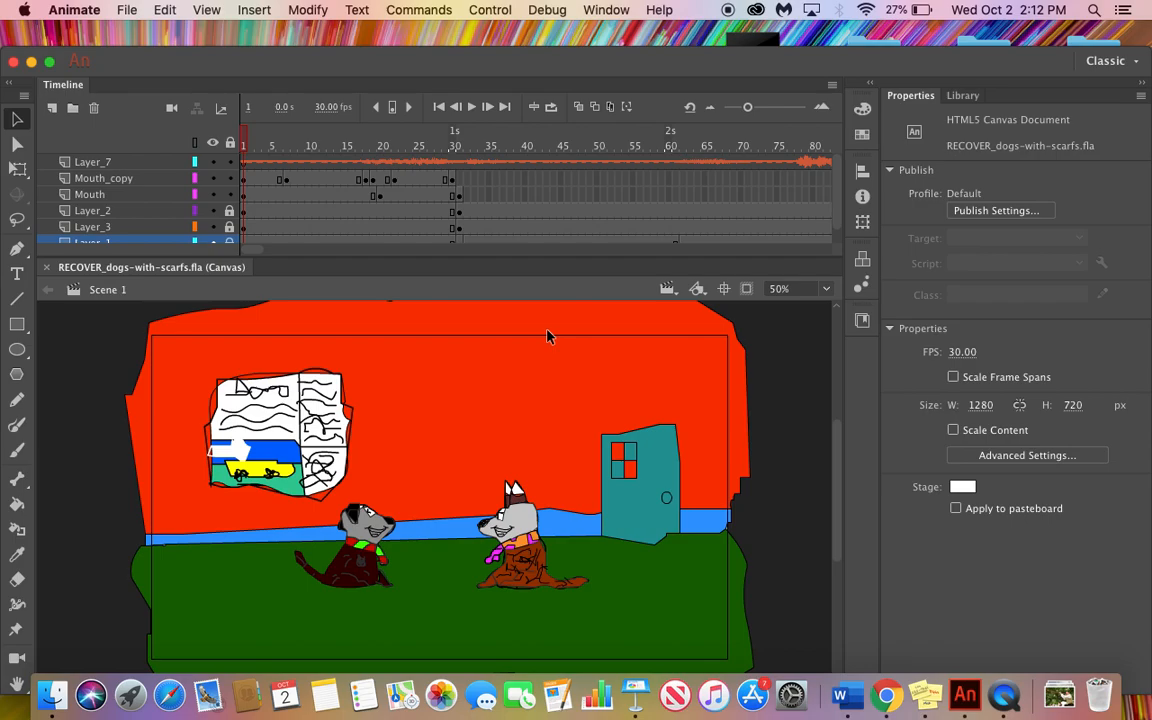
- Select the right dog's mouth on the Mouth_copy layer and check the CC Libraries for mouth assets
{"action": "left_click", "coordinate": [466, 484]}
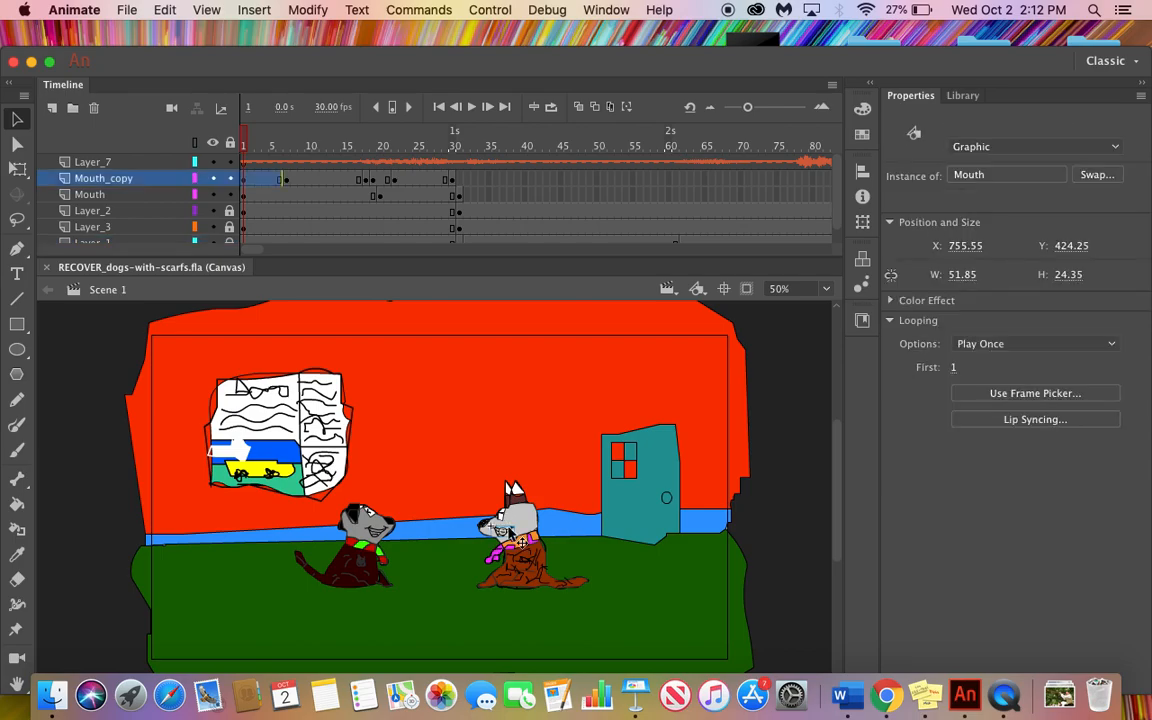
{"action": "left_click", "coordinate": [862, 320]}
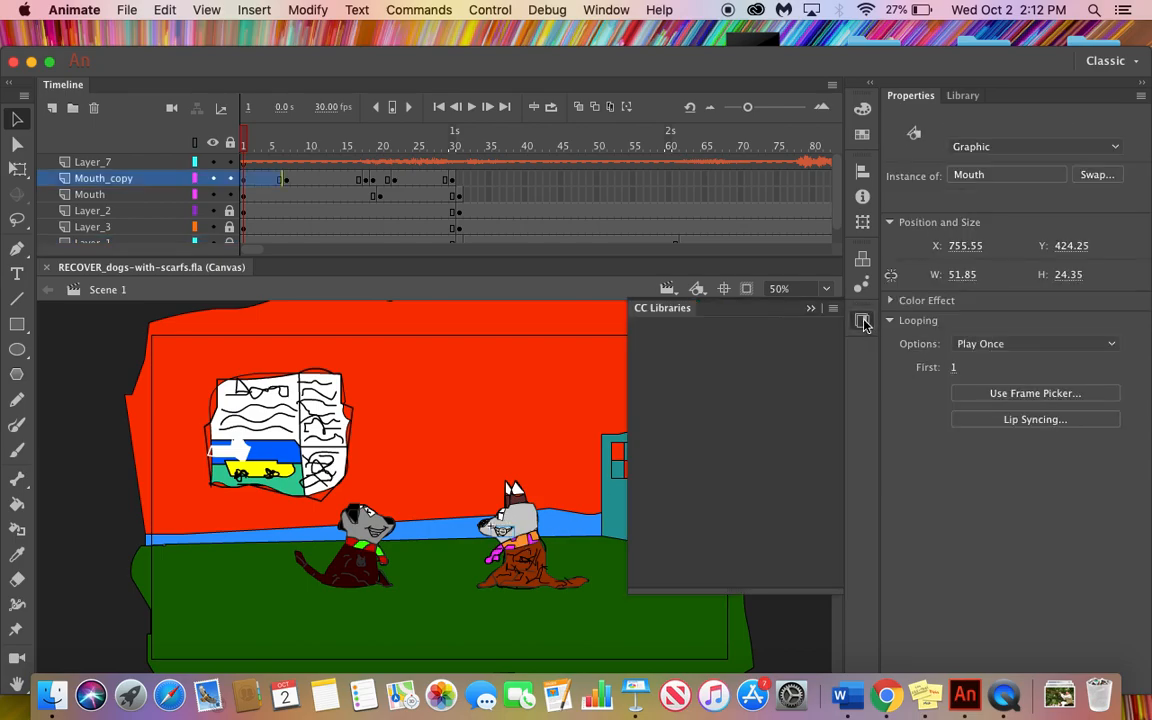
{"action": "left_click", "coordinate": [809, 310]}
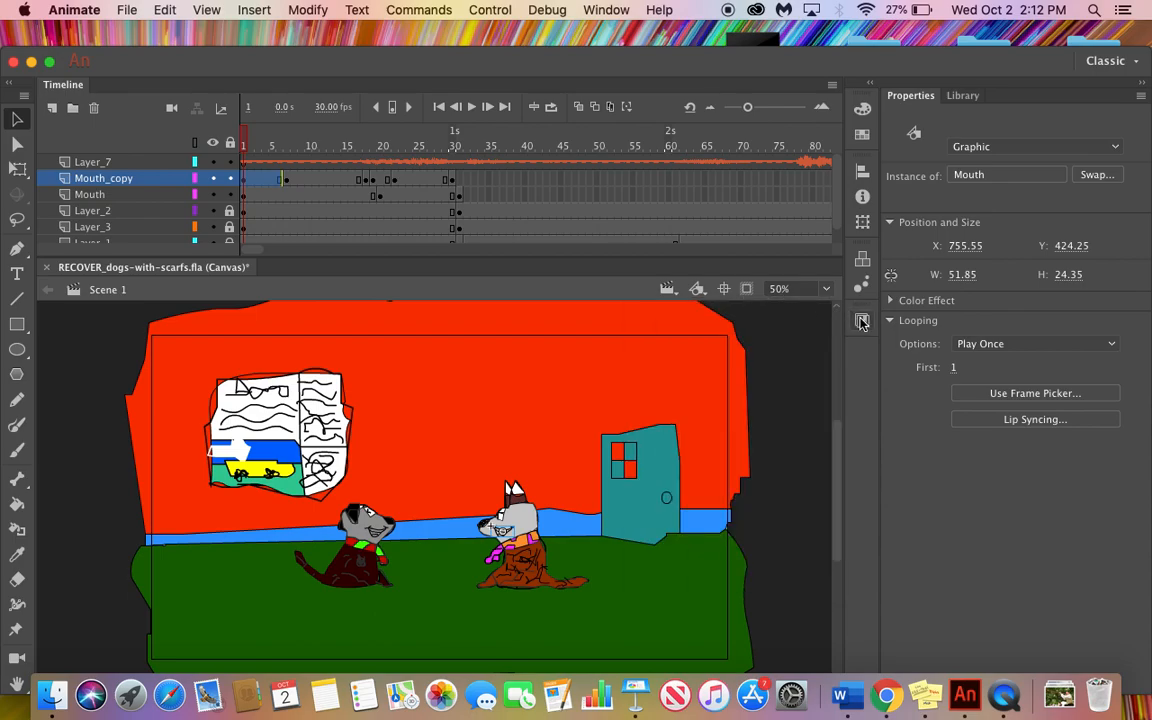
{"action": "left_click", "coordinate": [862, 320]}
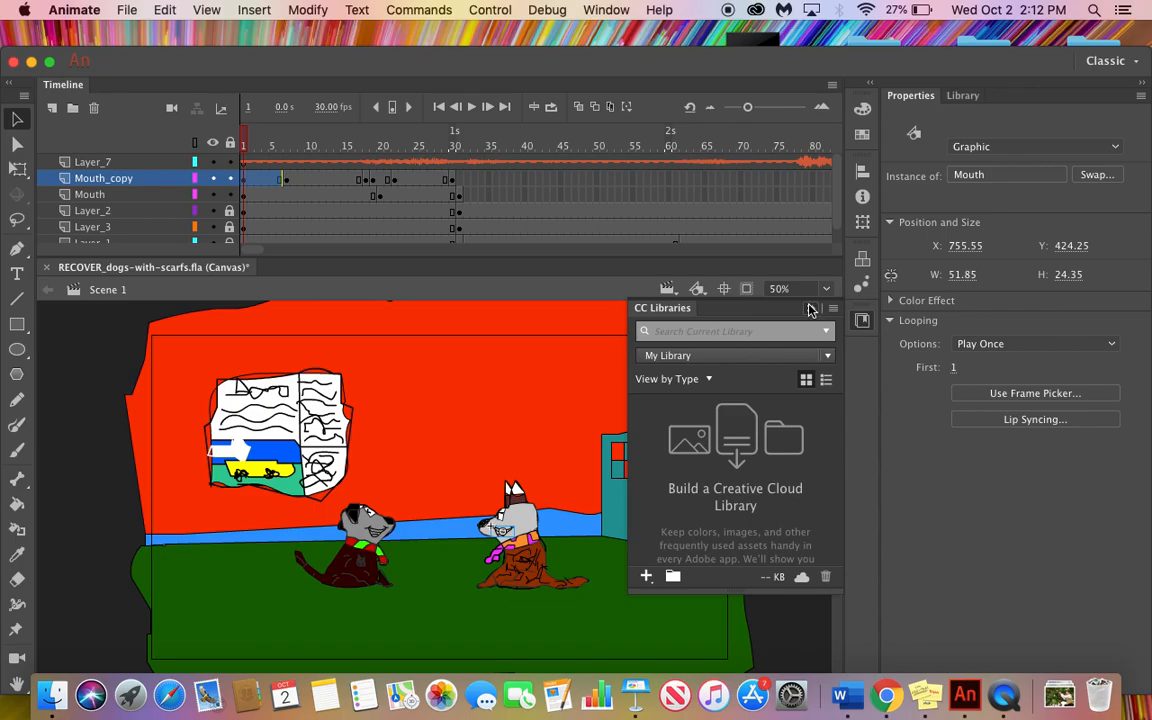
{"action": "left_click", "coordinate": [810, 308]}
{"action": "double_click", "coordinate": [108, 178]}
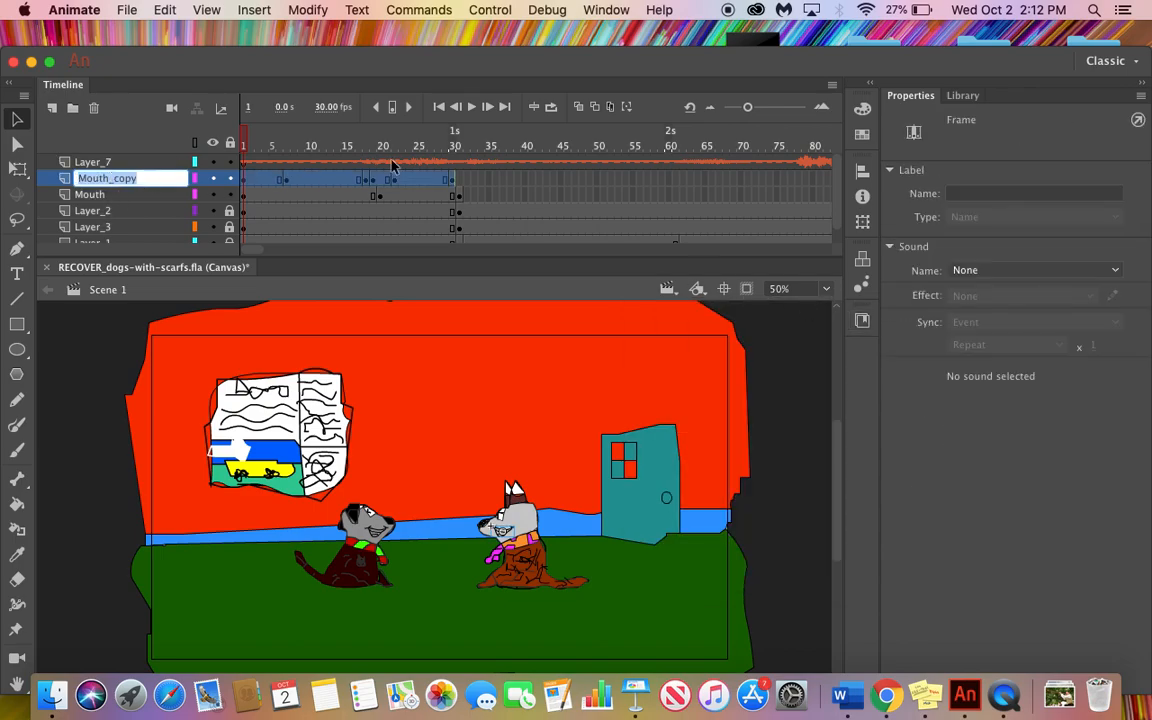
{"action": "left_click", "coordinate": [862, 320]}
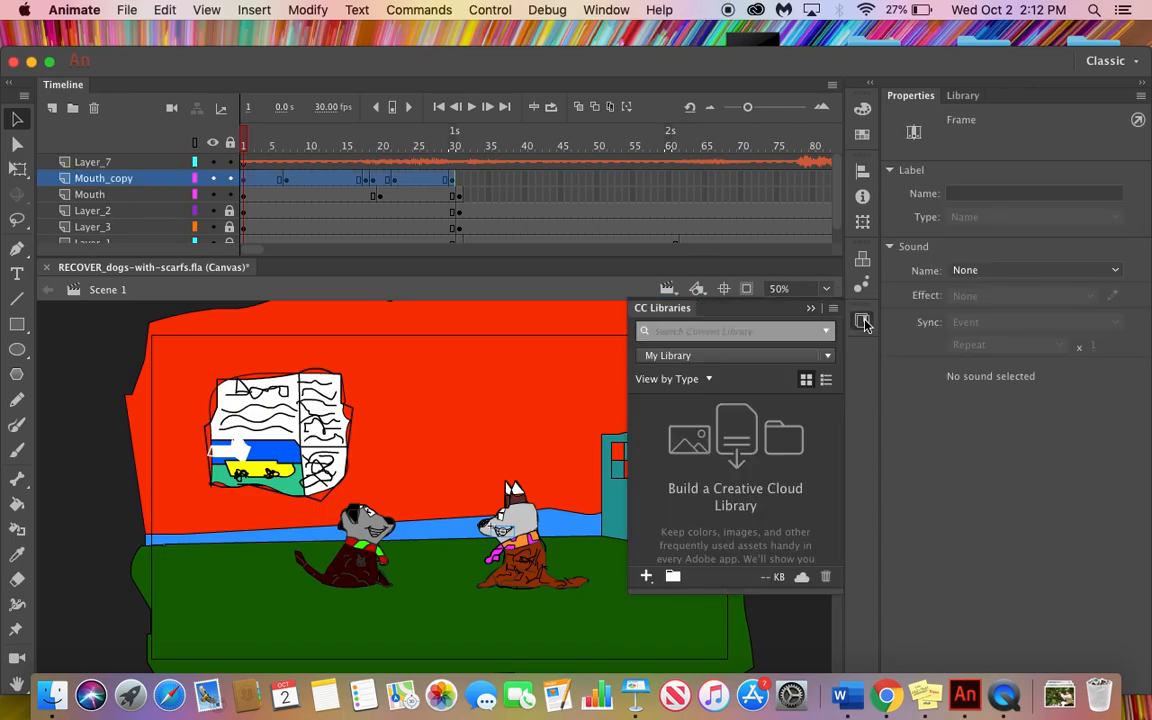
{"action": "left_click", "coordinate": [810, 308]}
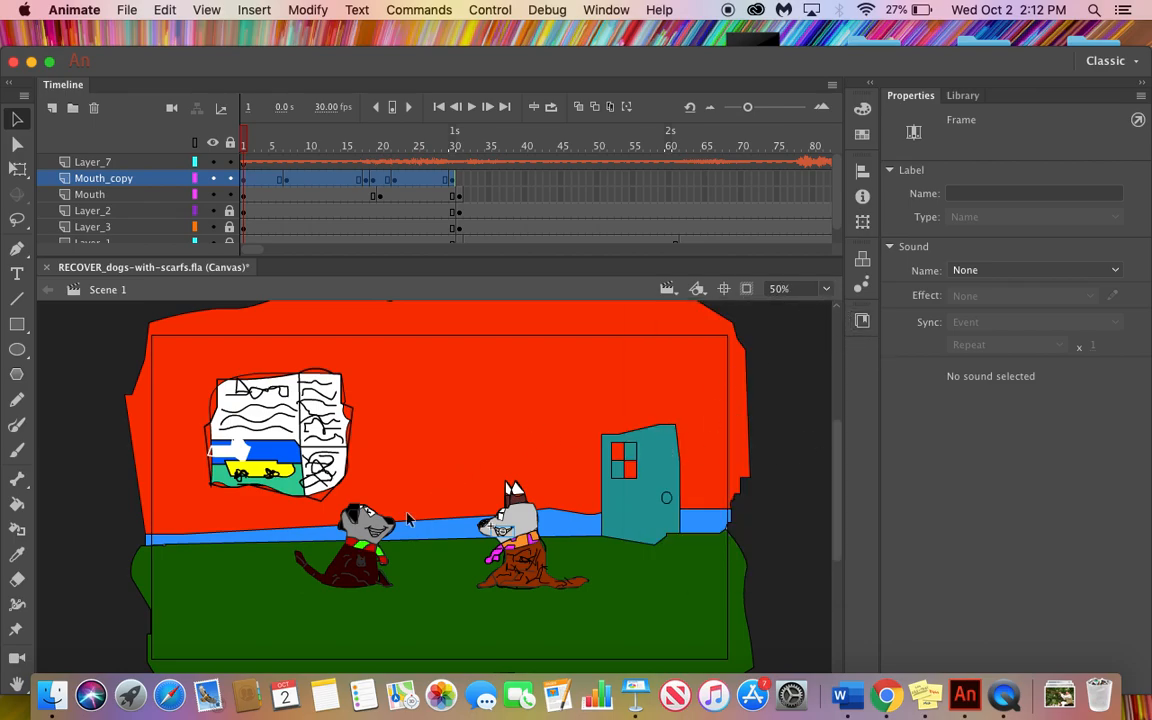
- Inspect the left dog's Mouth symbol from the inside, and view the CC Libraries back in Scene 1
{"action": "double_click", "coordinate": [378, 538]}
{"action": "left_click", "coordinate": [376, 530]}
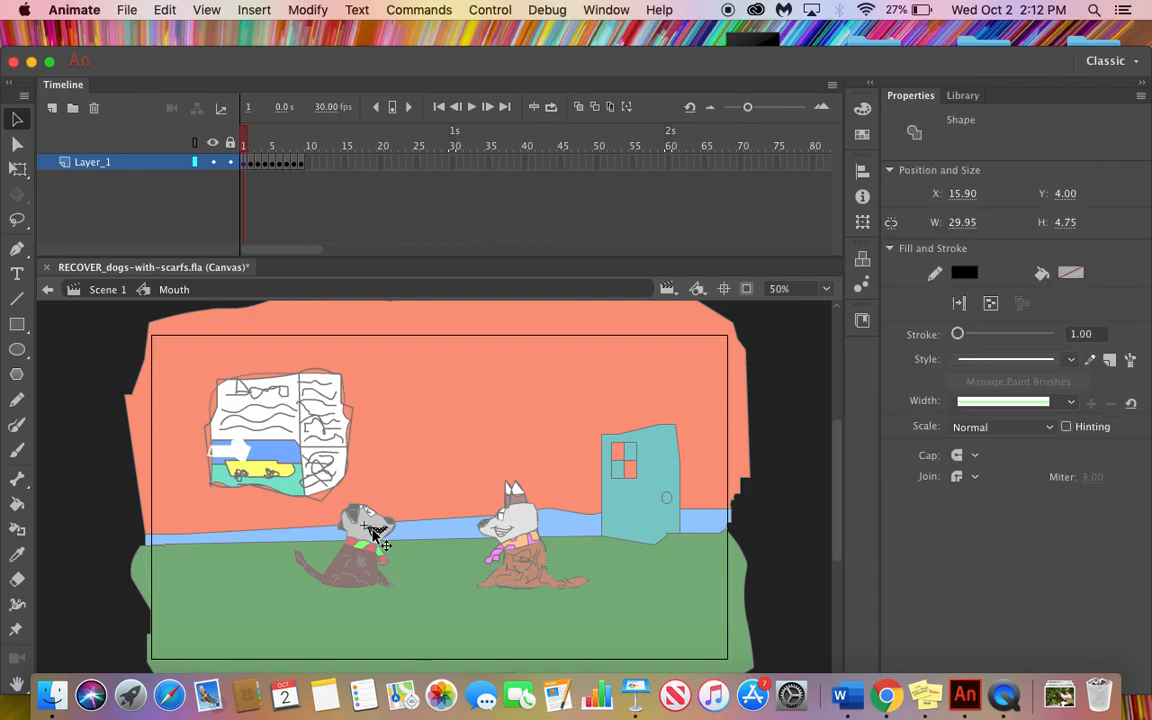
{"action": "double_click", "coordinate": [443, 528]}
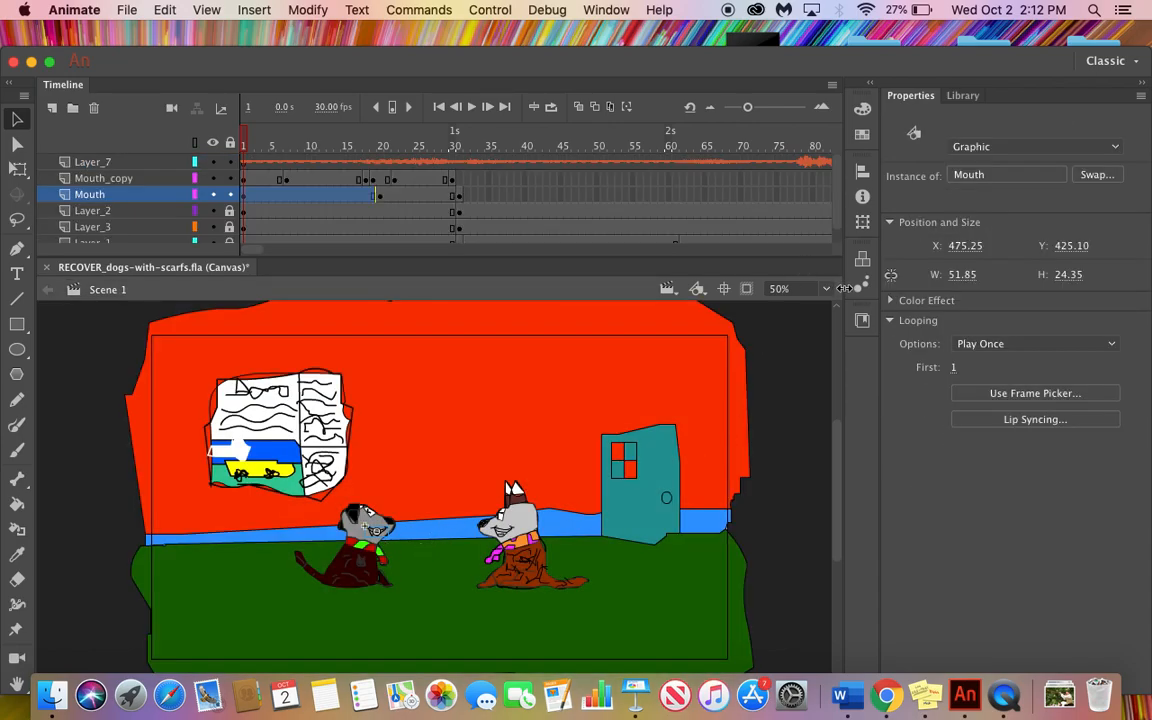
{"action": "left_click", "coordinate": [860, 318]}
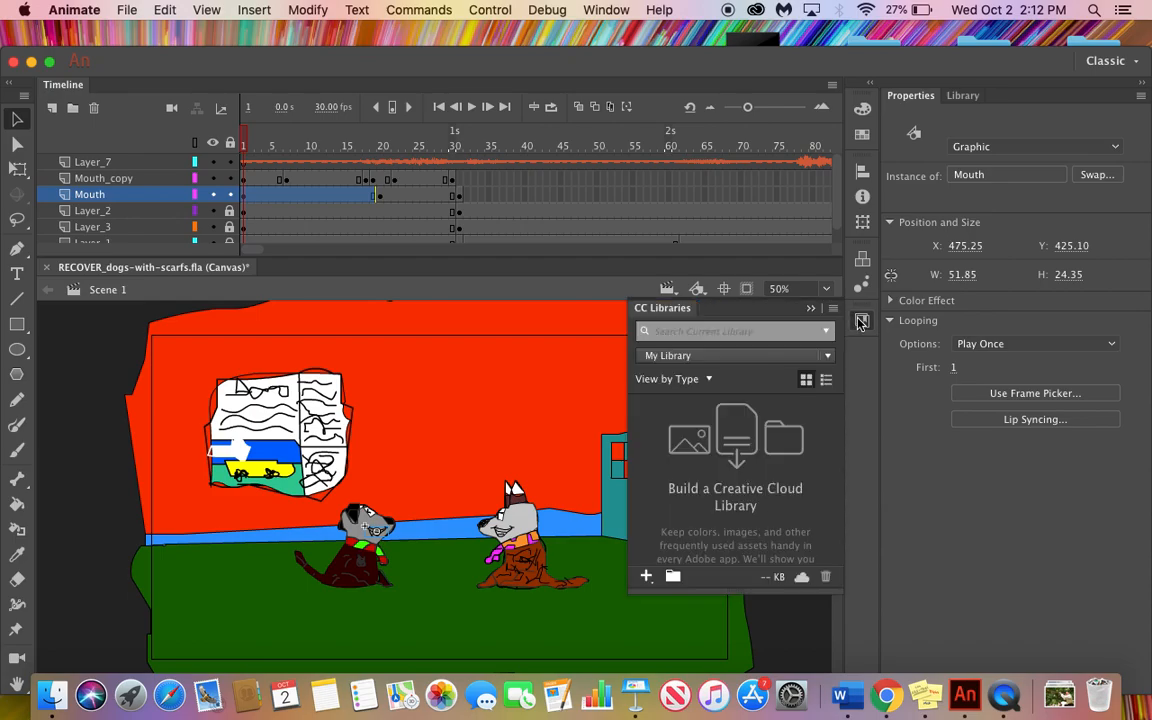
{"action": "left_click", "coordinate": [860, 322]}
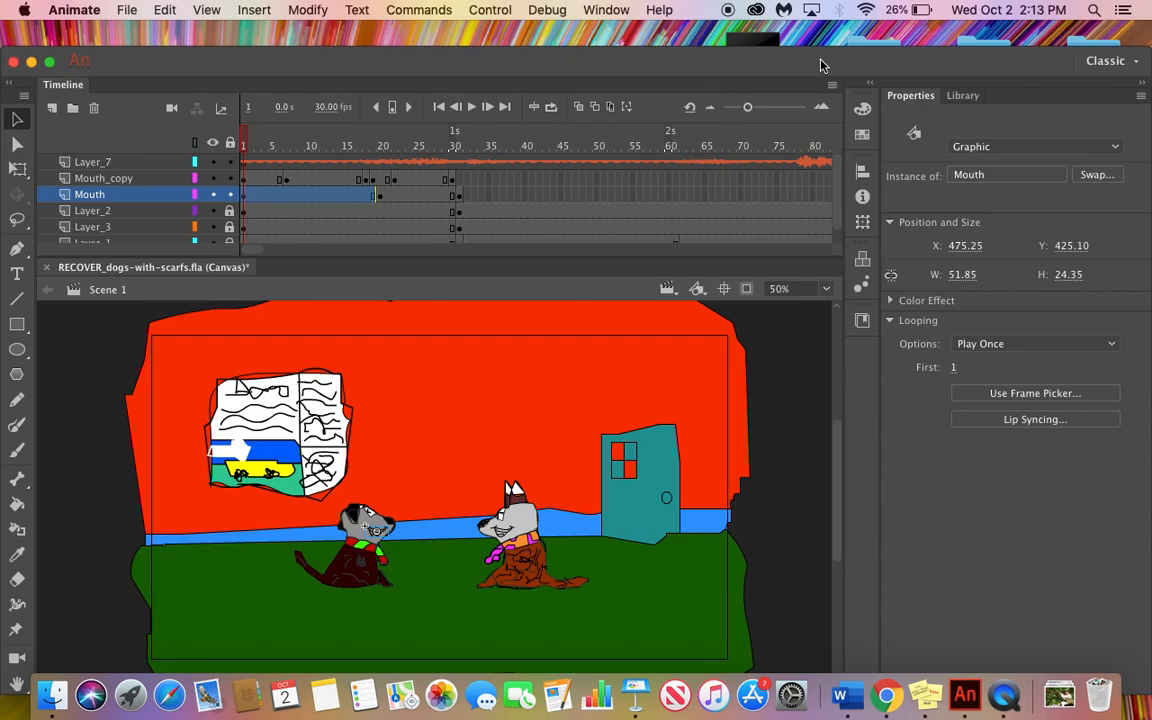
- Move the application window up against the menu bar and check the CC Libraries
{"action": "left_click_drag", "start_coordinate": [820, 65], "coordinate": [823, 8]}
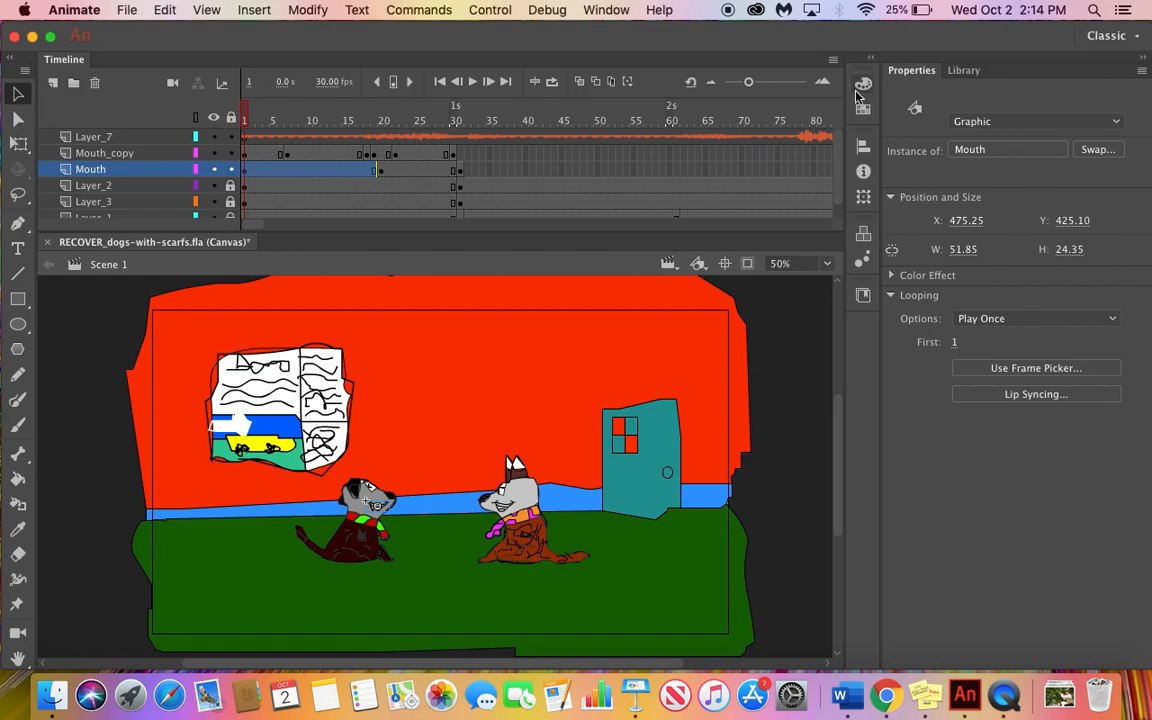
{"action": "left_click", "coordinate": [864, 296]}
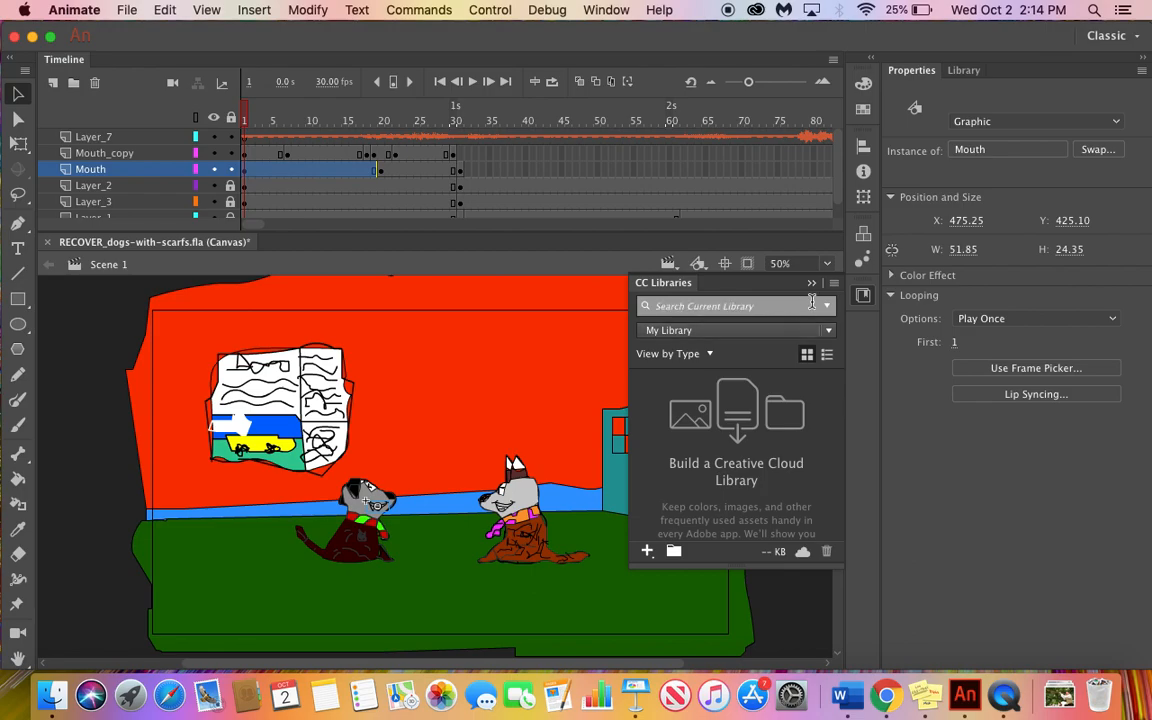
{"action": "left_click", "coordinate": [811, 284]}
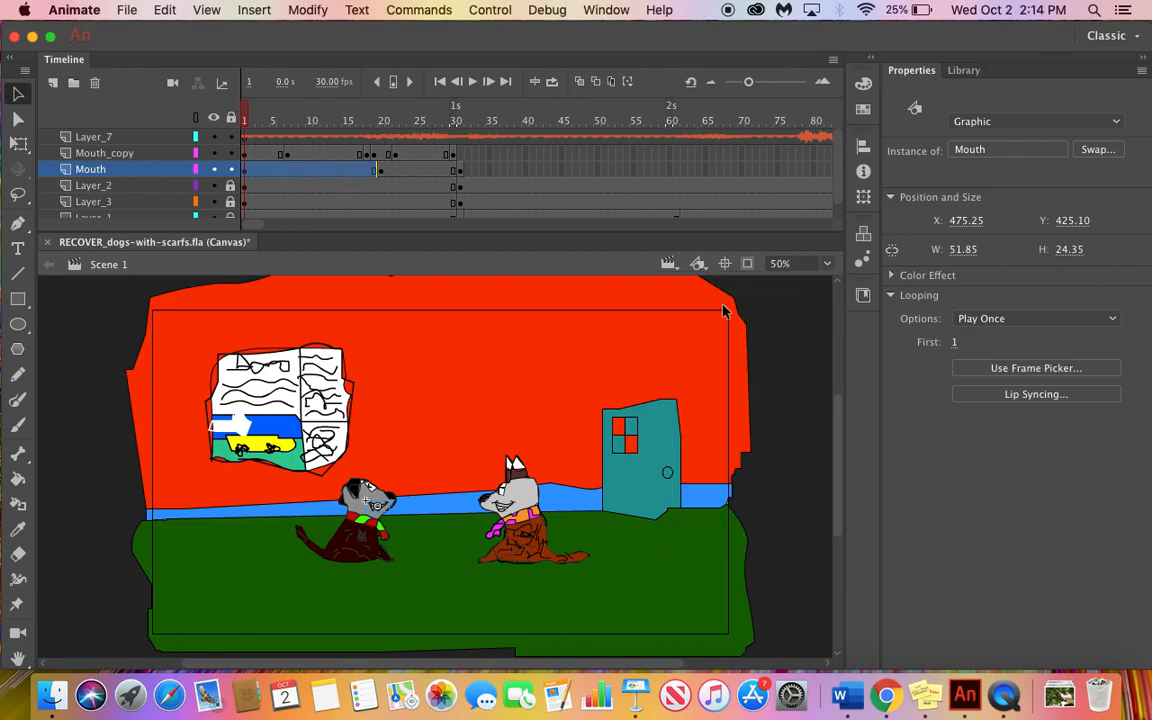
- View the left dog's mouth at 400% while scrubbing the timeline from frame 1 to frame 9
{"action": "left_click", "coordinate": [826, 263]}
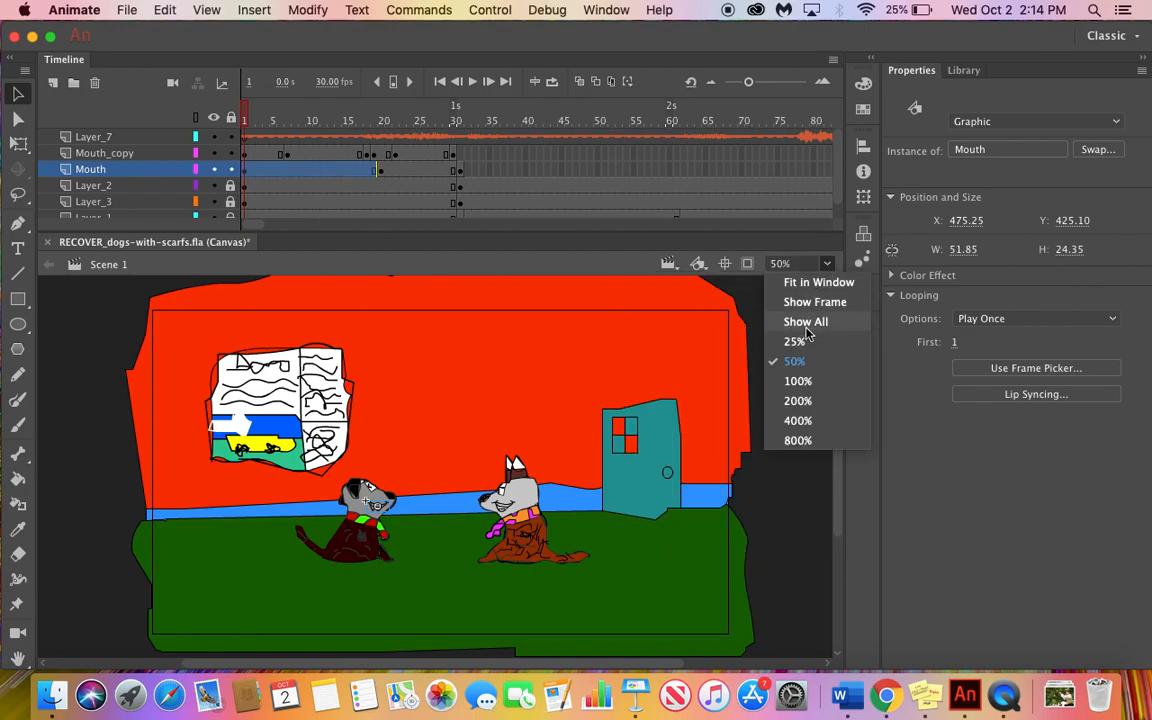
{"action": "left_click", "coordinate": [799, 421]}
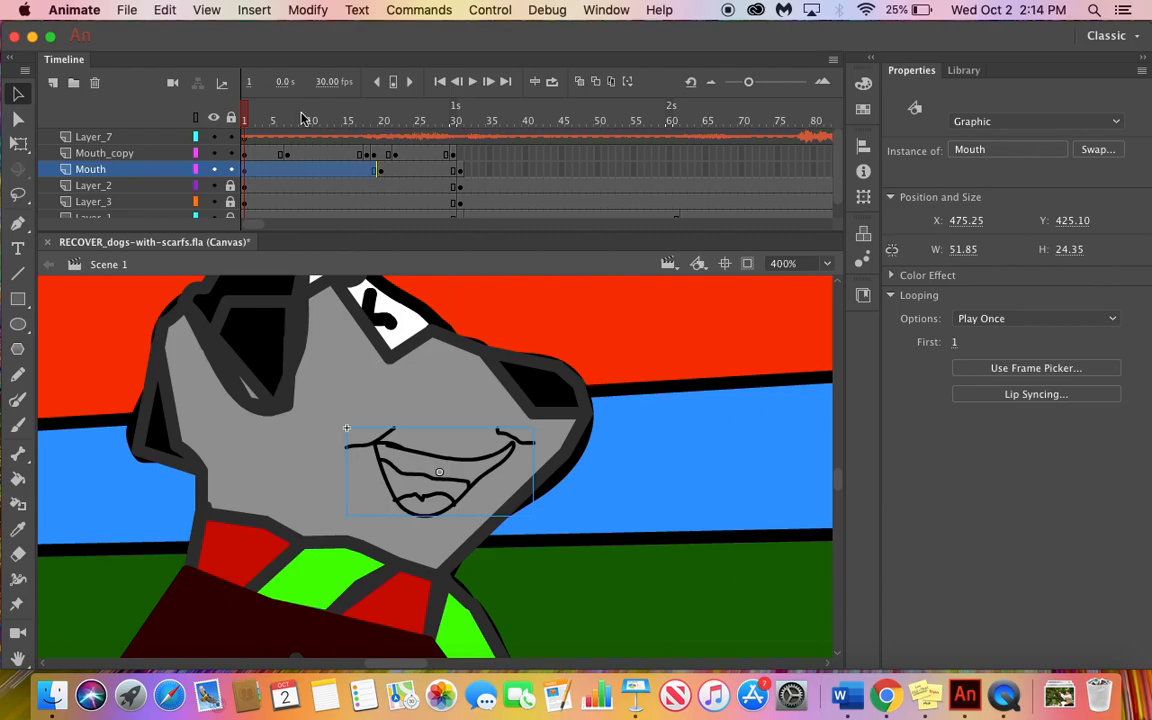
{"action": "left_click", "coordinate": [250, 117]}
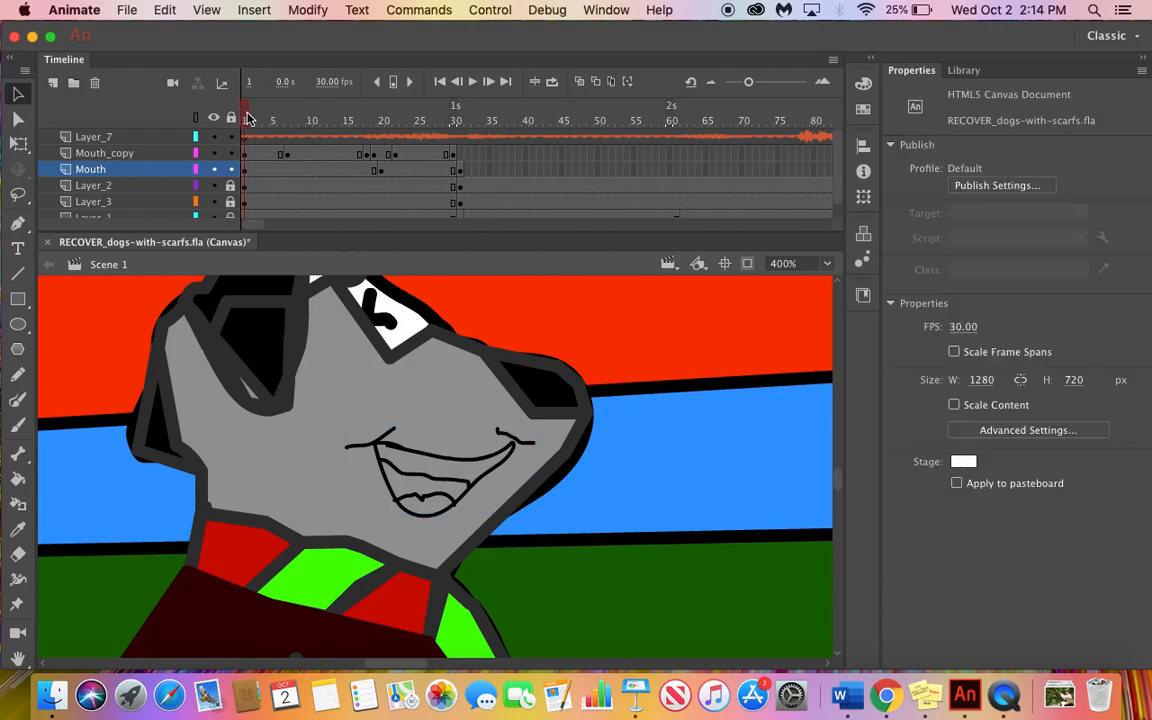
{"action": "mouse_move", "coordinate": [250, 117]}
{"action": "left_mouse_down"}
{"action": "mouse_move", "coordinate": [421, 121]}
{"action": "mouse_move", "coordinate": [235, 119]}
{"action": "mouse_move", "coordinate": [370, 121]}
{"action": "mouse_move", "coordinate": [425, 137]}
{"action": "mouse_move", "coordinate": [398, 112]}
{"action": "mouse_move", "coordinate": [288, 125]}
{"action": "mouse_move", "coordinate": [276, 137]}
{"action": "mouse_move", "coordinate": [222, 122]}
{"action": "mouse_move", "coordinate": [237, 136]}
{"action": "left_mouse_up"}
{"action": "mouse_move", "coordinate": [246, 120]}
{"action": "left_mouse_down"}
{"action": "mouse_move", "coordinate": [389, 133]}
{"action": "mouse_move", "coordinate": [293, 132]}
{"action": "mouse_move", "coordinate": [304, 140]}
{"action": "left_mouse_up"}
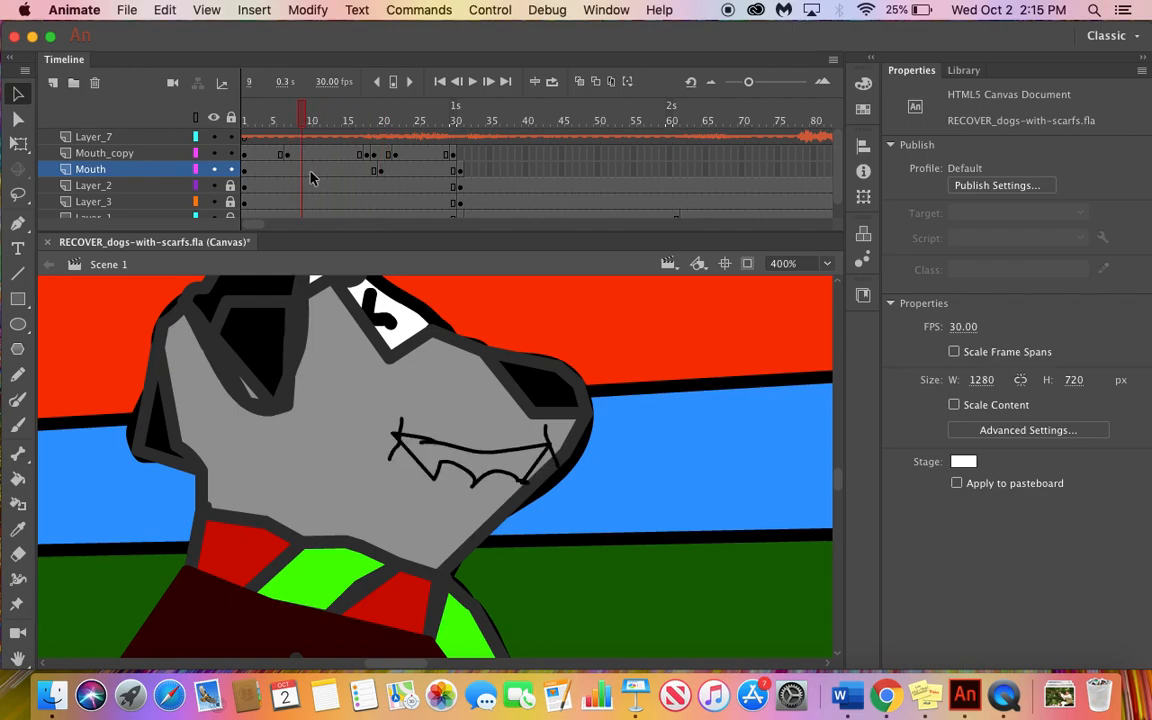
- Compare the mouth shapes at several frames of the Mouth and Mouth_copy layers, ending at frame 50 of the Mouth layer
{"action": "left_click", "coordinate": [311, 172]}
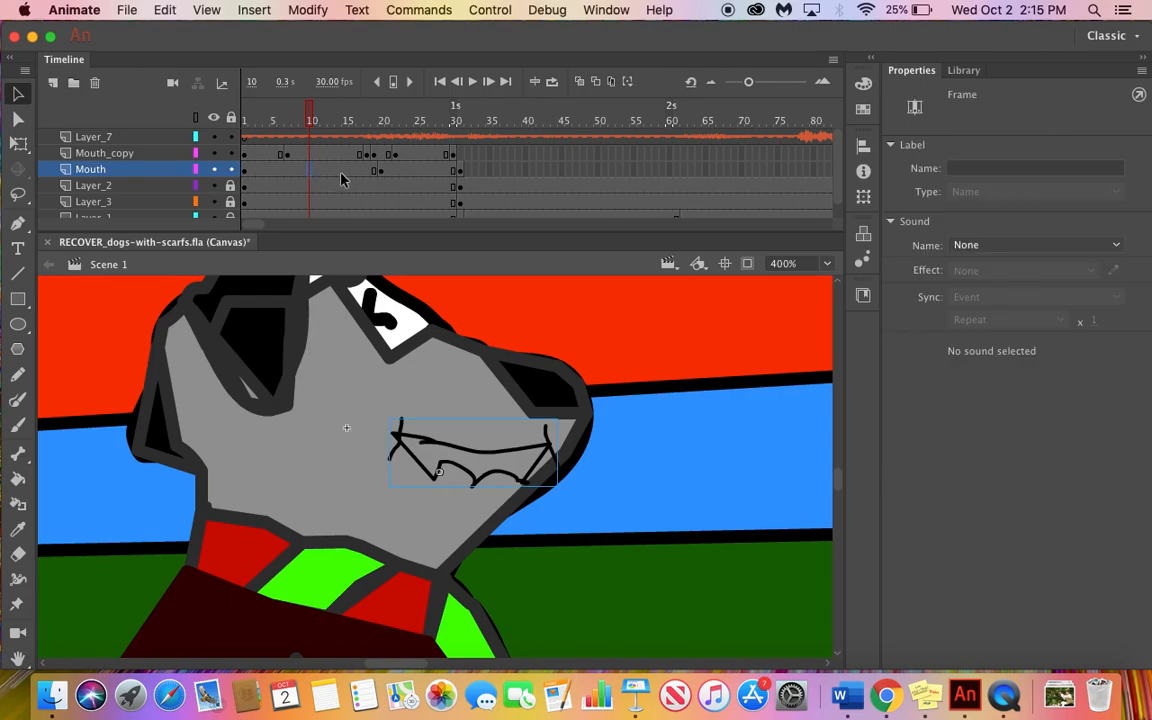
{"action": "left_click", "coordinate": [272, 154]}
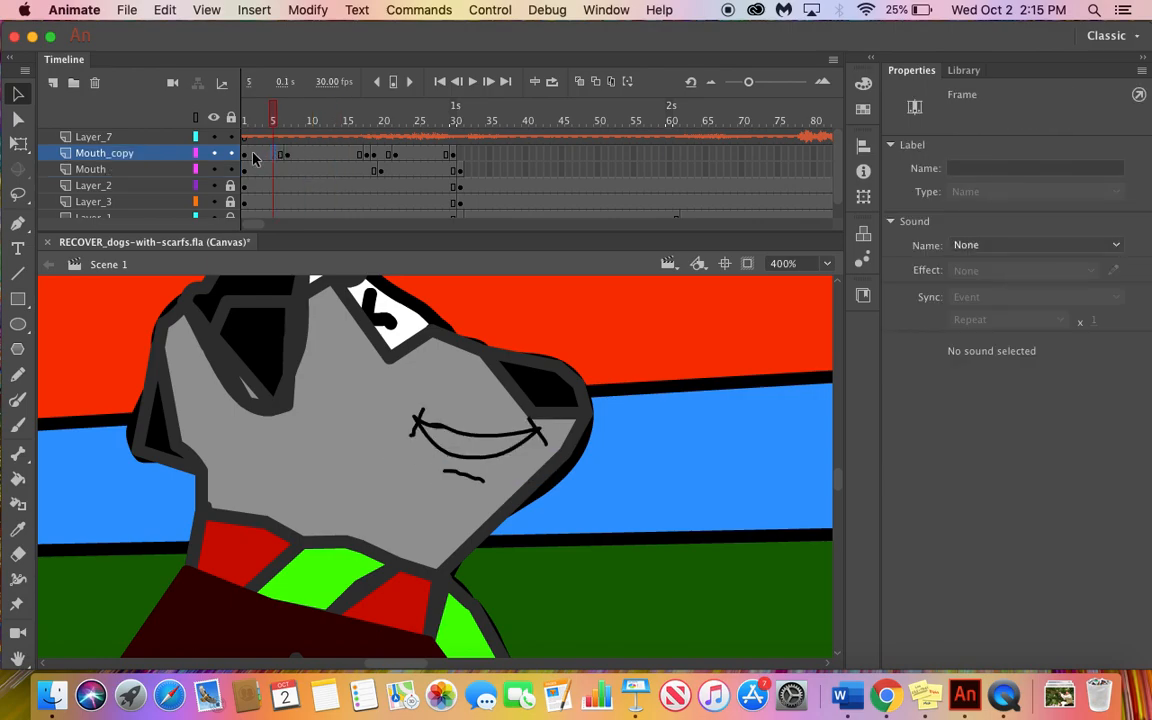
{"action": "left_click", "coordinate": [253, 156]}
{"action": "left_click", "coordinate": [253, 170]}
{"action": "left_click", "coordinate": [304, 170]}
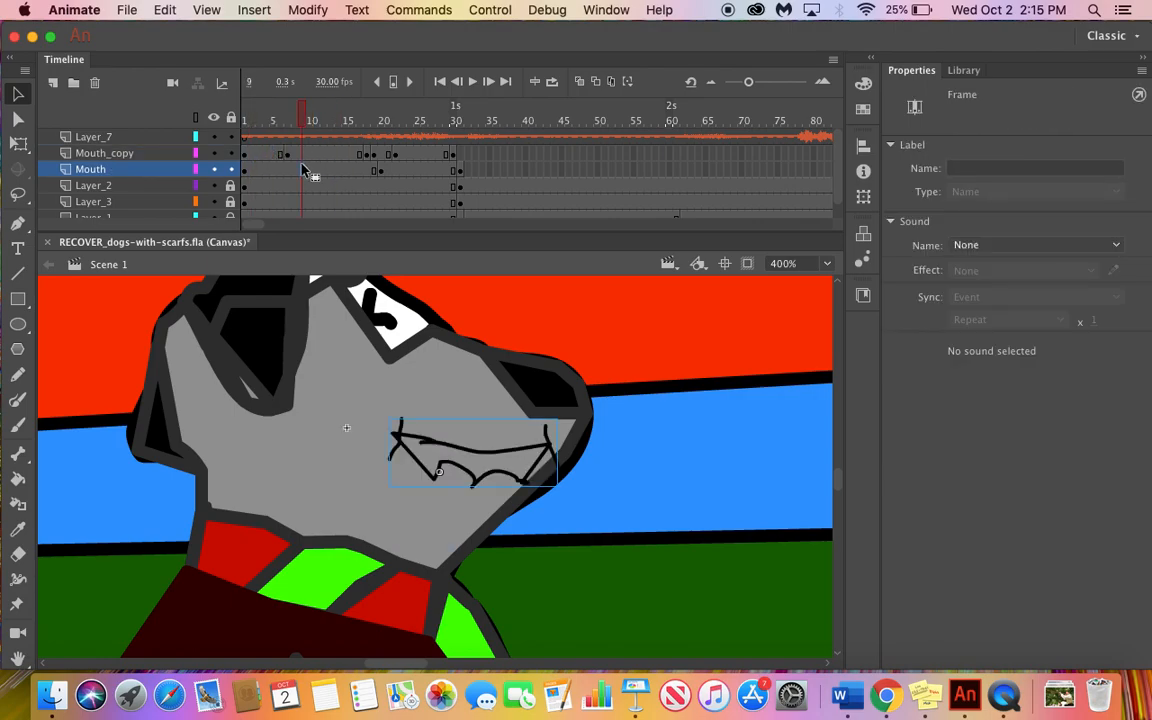
{"action": "left_click", "coordinate": [339, 171]}
{"action": "left_click", "coordinate": [597, 170]}
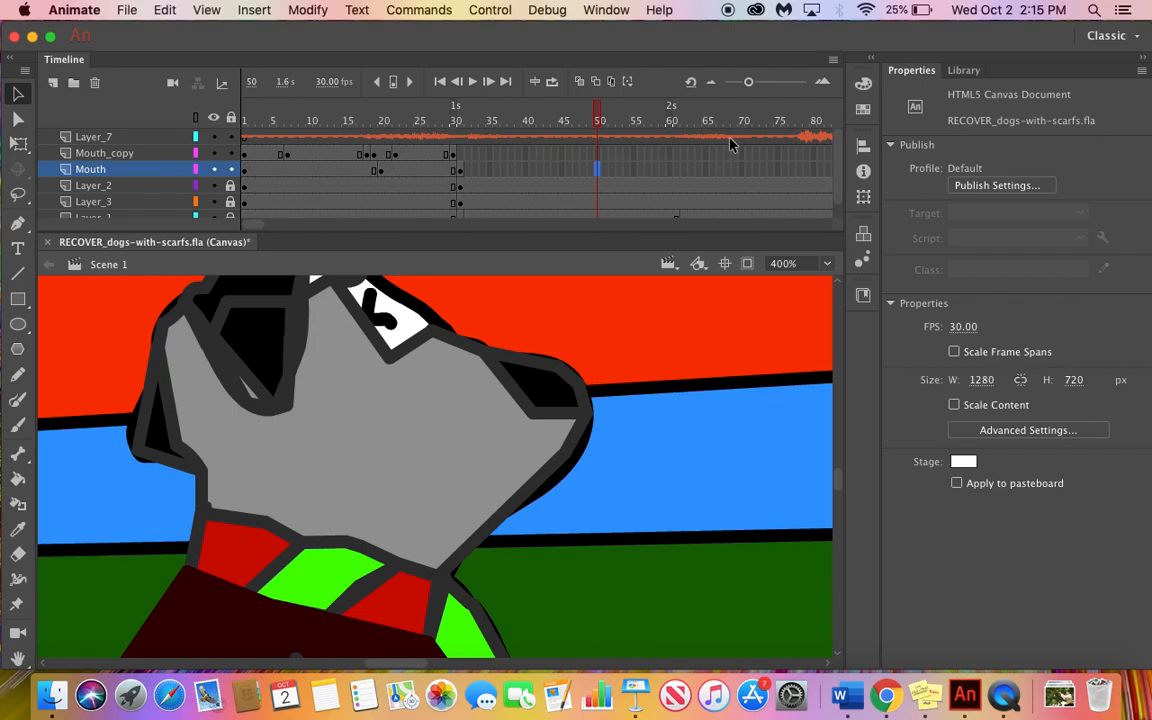
- Select the Mouth layer's first frame span, set the CC Libraries search scope to All Libraries and show the stage at 50%
{"action": "left_click", "coordinate": [863, 295]}
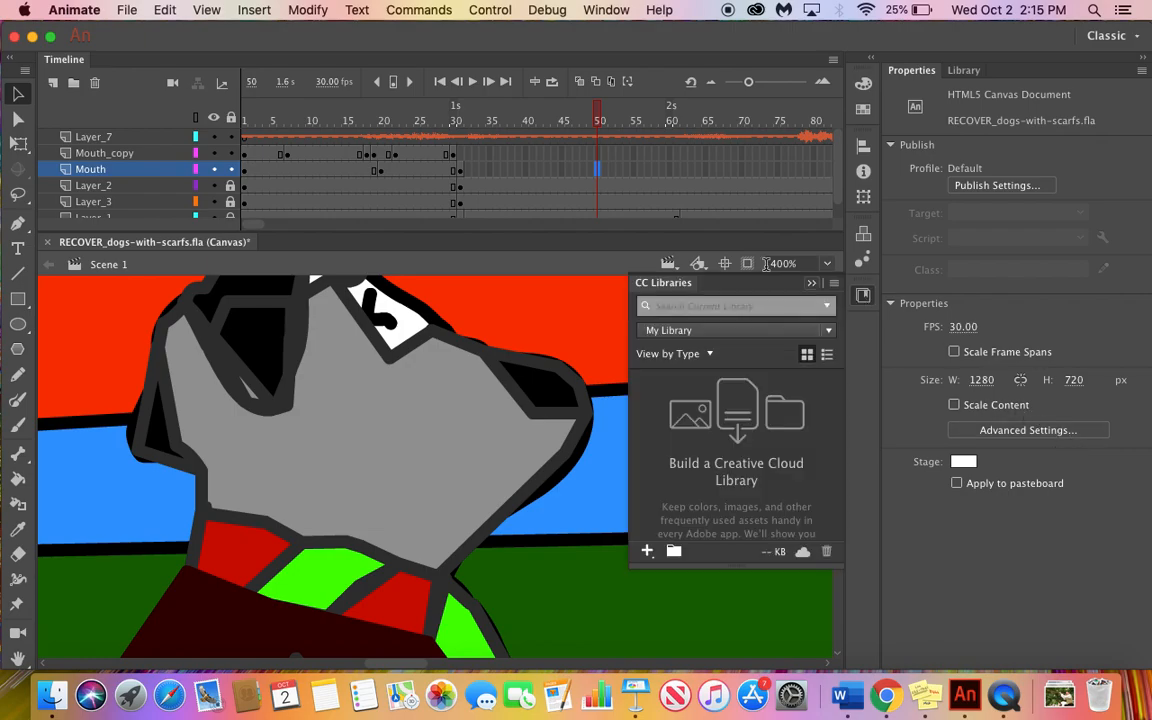
{"action": "left_click", "coordinate": [340, 175]}
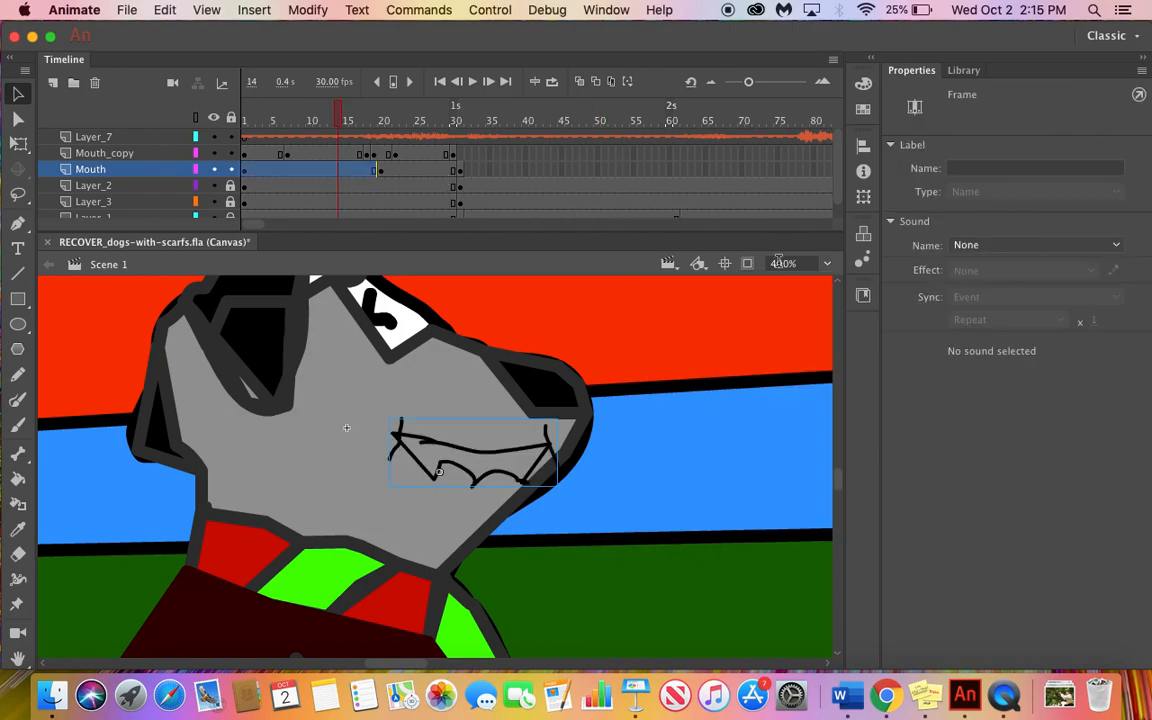
{"action": "left_click", "coordinate": [863, 298]}
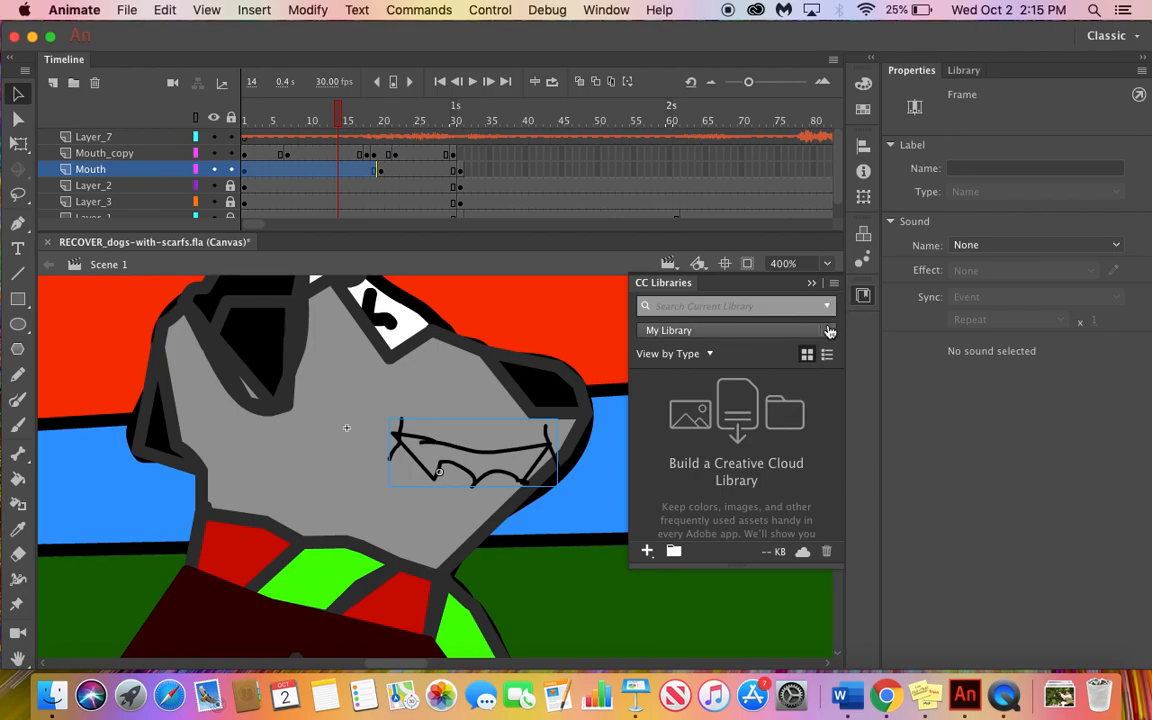
{"action": "left_click", "coordinate": [827, 322]}
{"action": "left_click", "coordinate": [826, 312]}
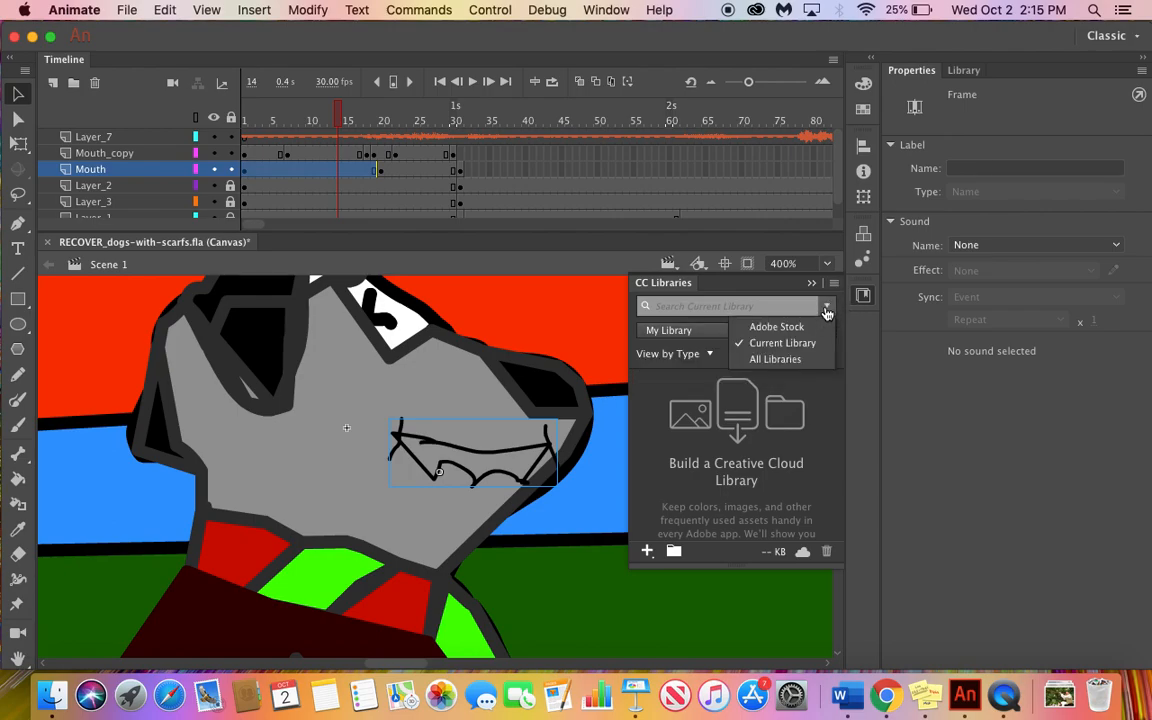
{"action": "left_click", "coordinate": [806, 359]}
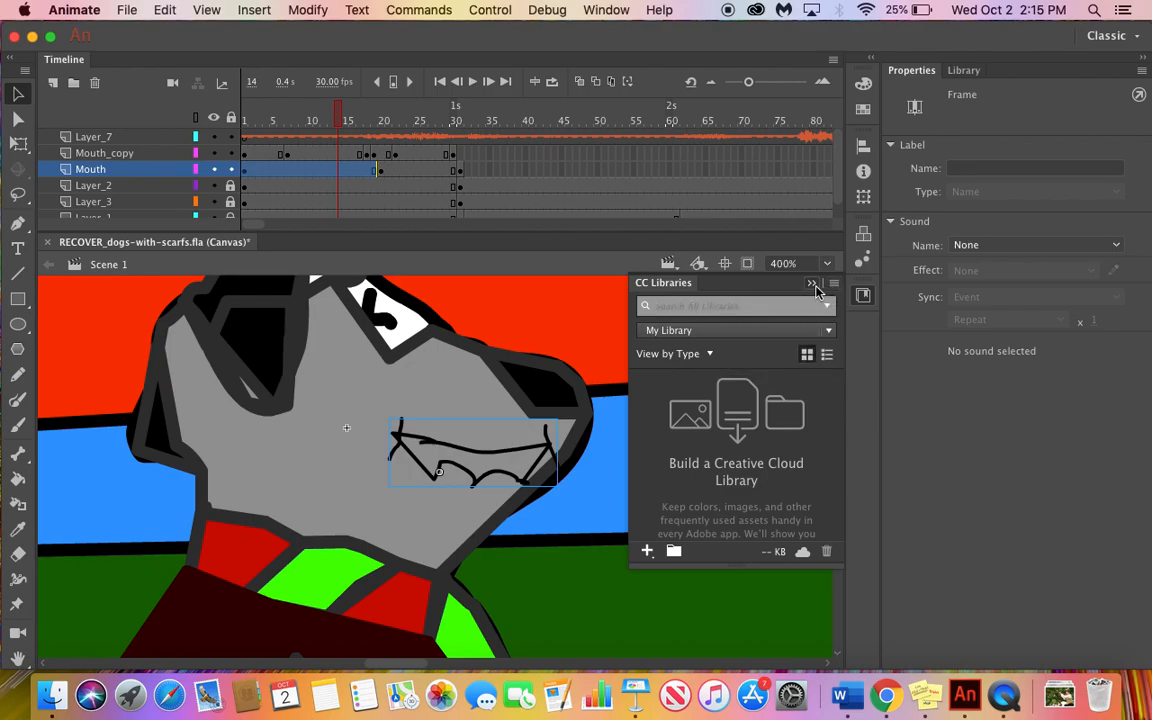
{"action": "left_click", "coordinate": [813, 285]}
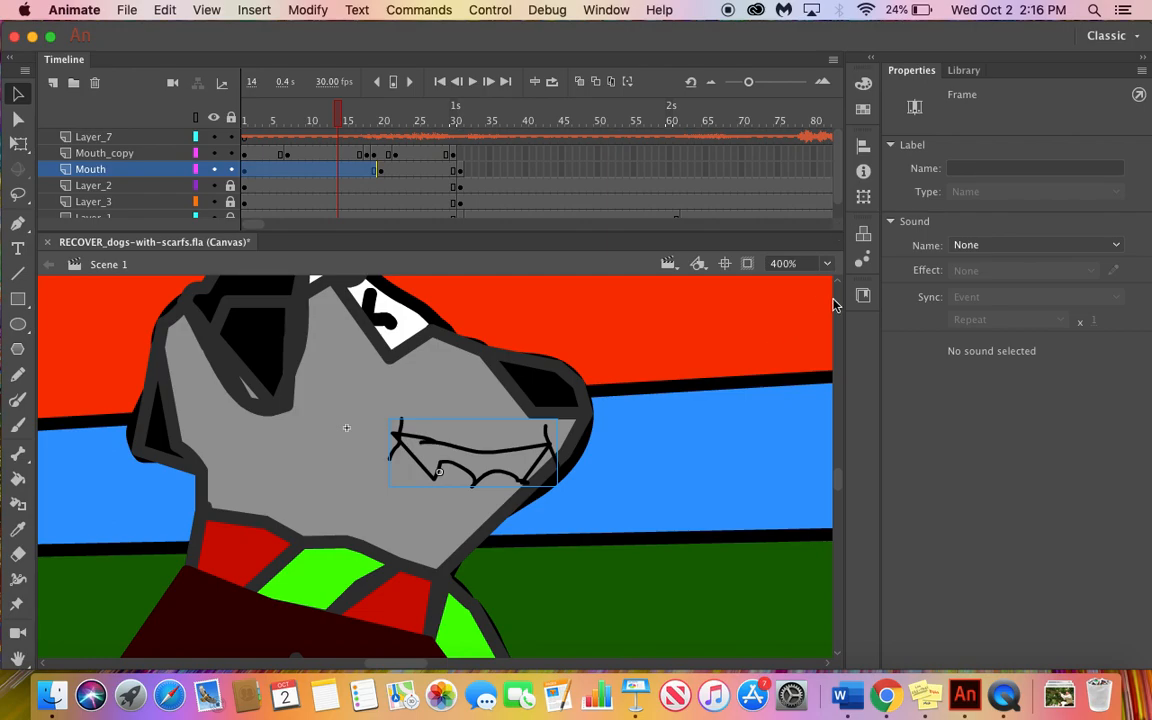
{"action": "left_click", "coordinate": [827, 264]}
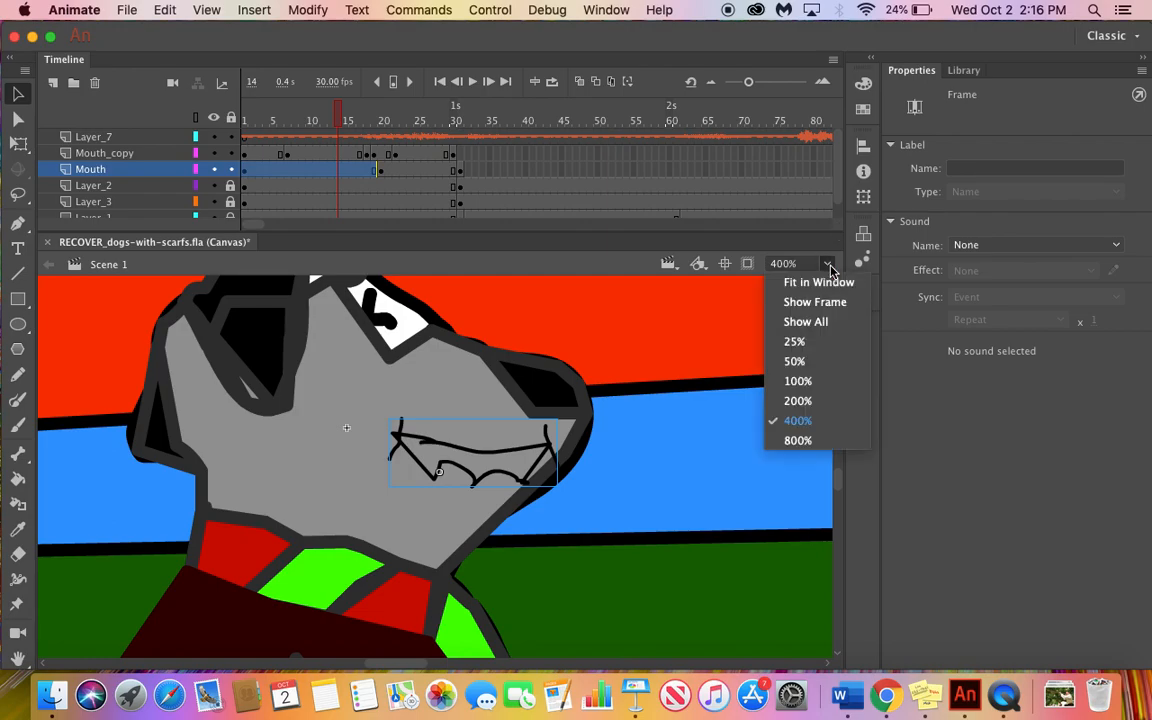
{"action": "left_click", "coordinate": [796, 361]}
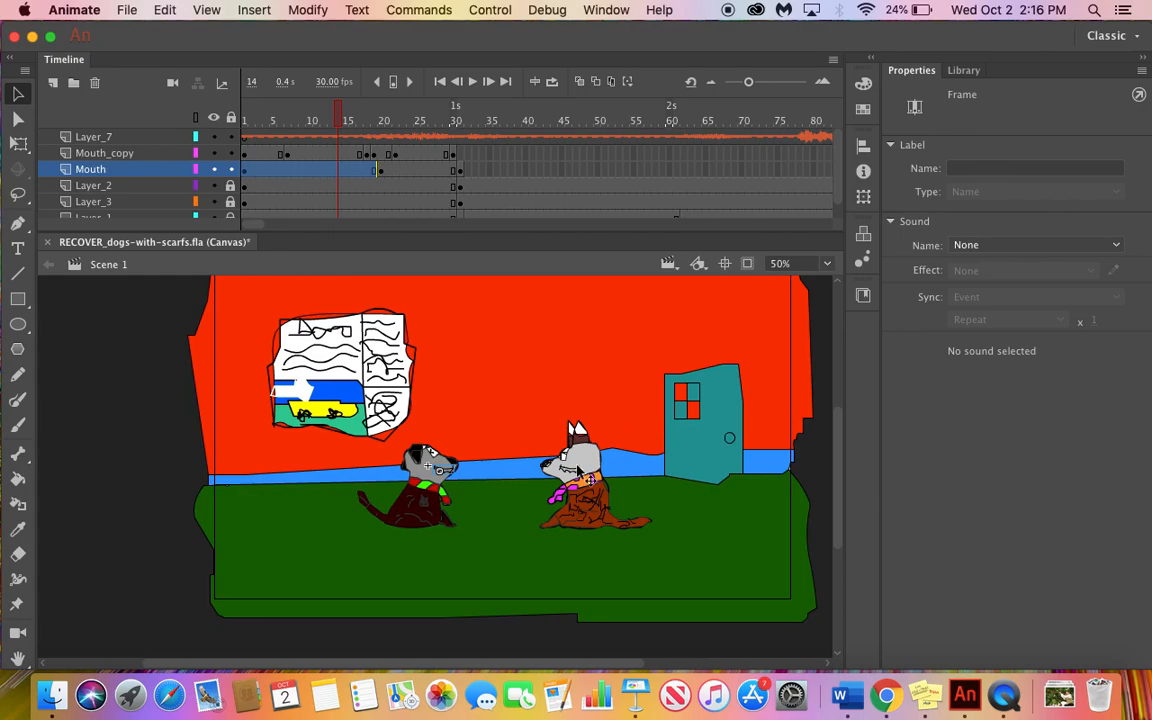
- Clear the frame selection and bring the whole room scene with both dogs into view at 50%
{"action": "scroll", "coordinate": [577, 466], "scroll_direction": "up", "scroll_amount": 6}
{"action": "scroll", "coordinate": [577, 466], "scroll_direction": "down", "scroll_amount": 4}
{"action": "scroll", "coordinate": [577, 466], "scroll_direction": "left", "scroll_amount": 4}
{"action": "scroll", "coordinate": [577, 471], "scroll_direction": "right", "scroll_amount": 5}
{"action": "scroll", "coordinate": [577, 471], "scroll_direction": "down", "scroll_amount": 2}
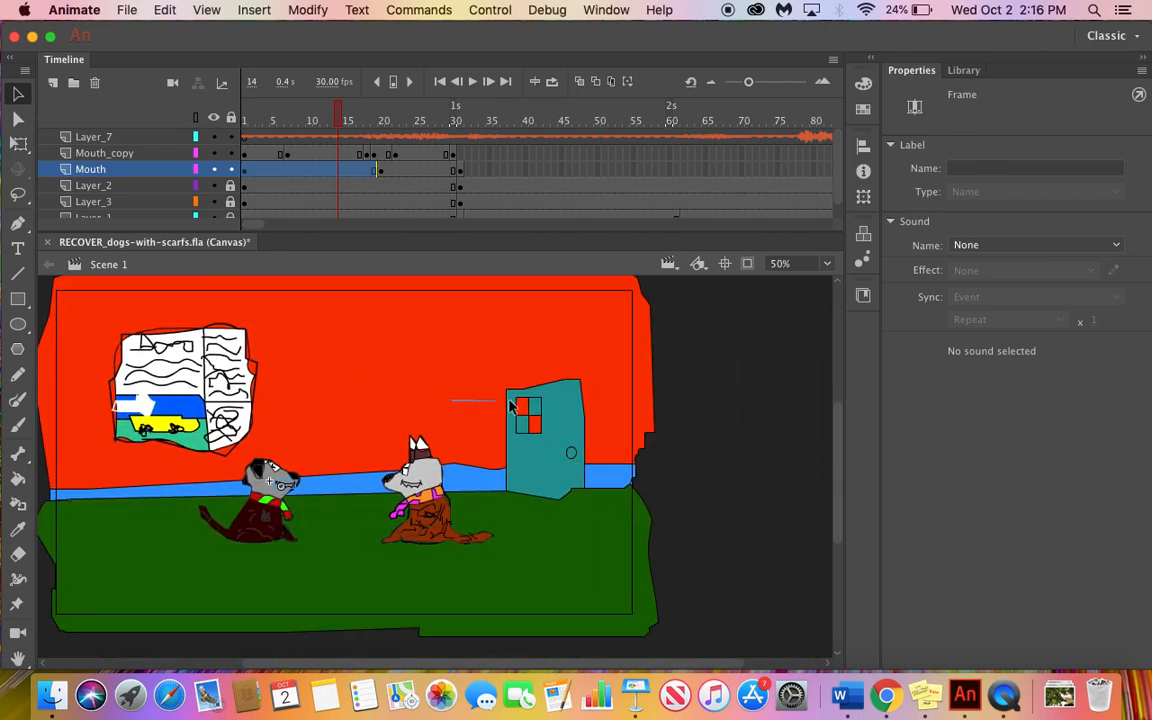
{"action": "left_click", "coordinate": [460, 400]}
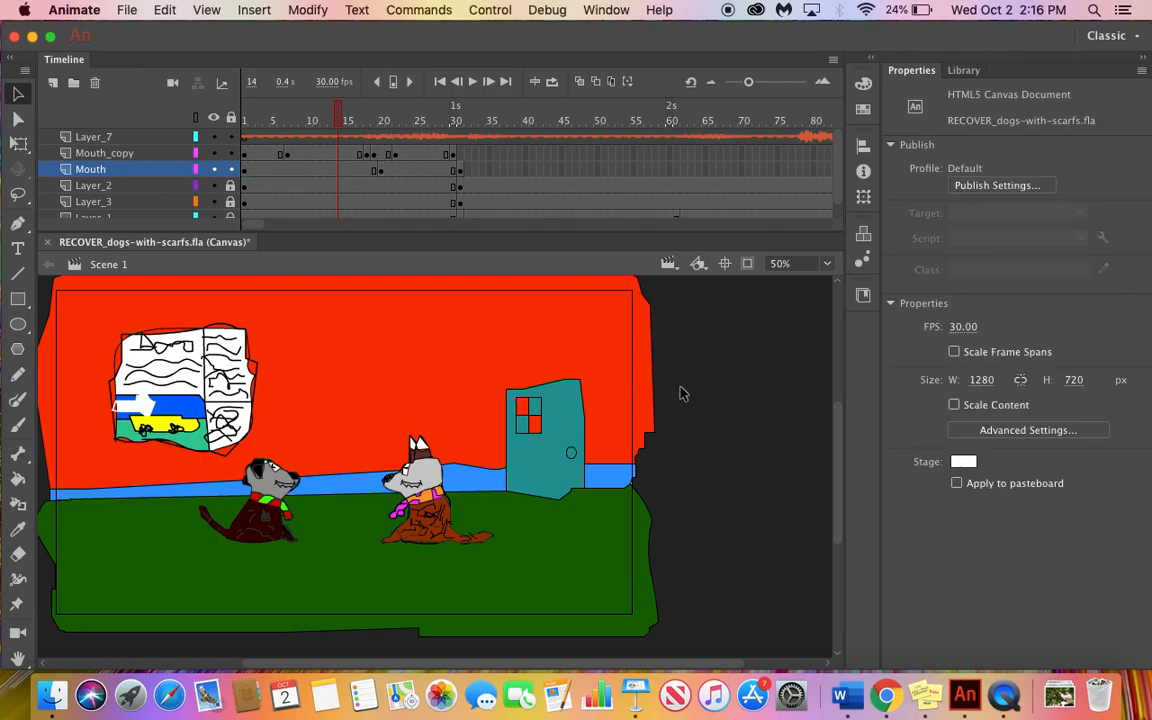
{"action": "scroll", "coordinate": [532, 393], "scroll_direction": "left", "scroll_amount": 5}
{"action": "scroll", "coordinate": [532, 395], "scroll_direction": "right", "scroll_amount": 2}
{"action": "scroll", "coordinate": [532, 397], "scroll_direction": "up", "scroll_amount": 4}
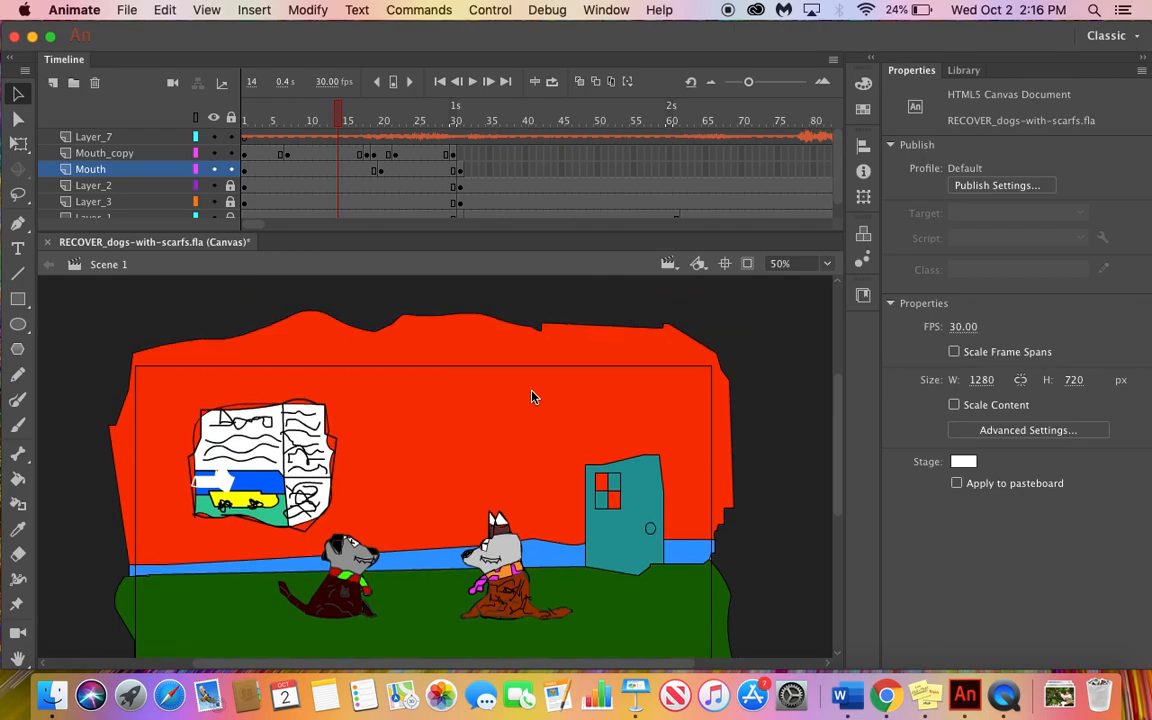
{"action": "scroll", "coordinate": [532, 397], "scroll_direction": "down", "scroll_amount": 2}
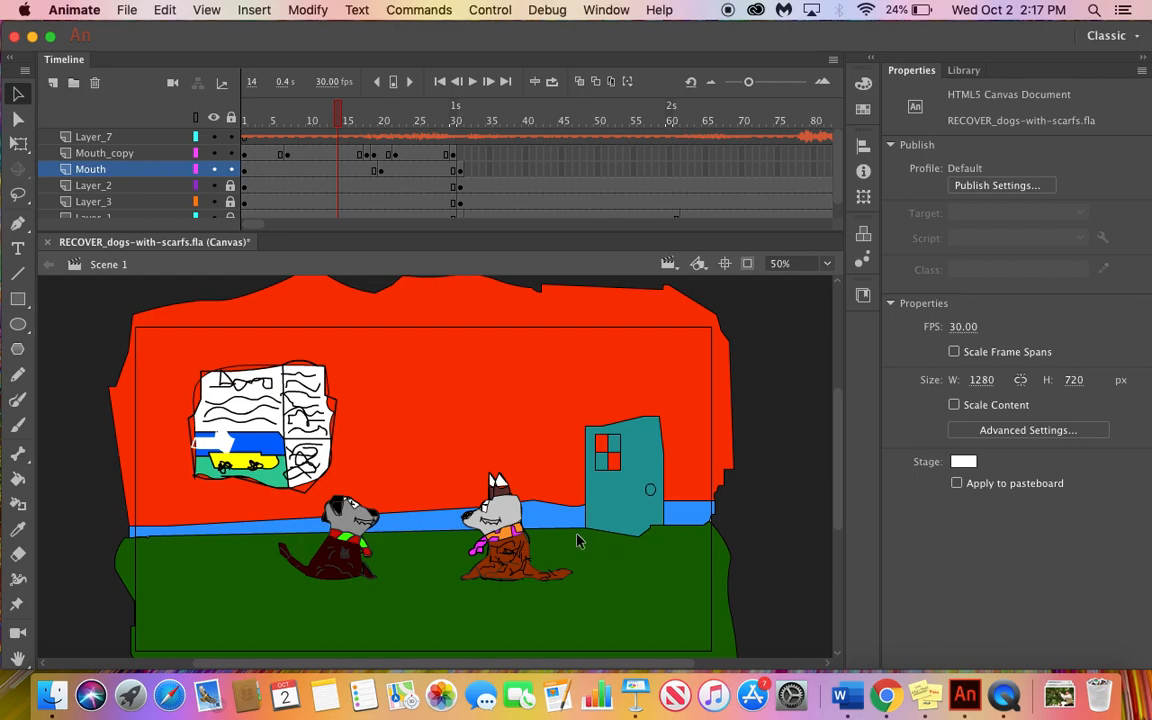
{"action": "scroll", "coordinate": [577, 536], "scroll_direction": "down", "scroll_amount": 2}
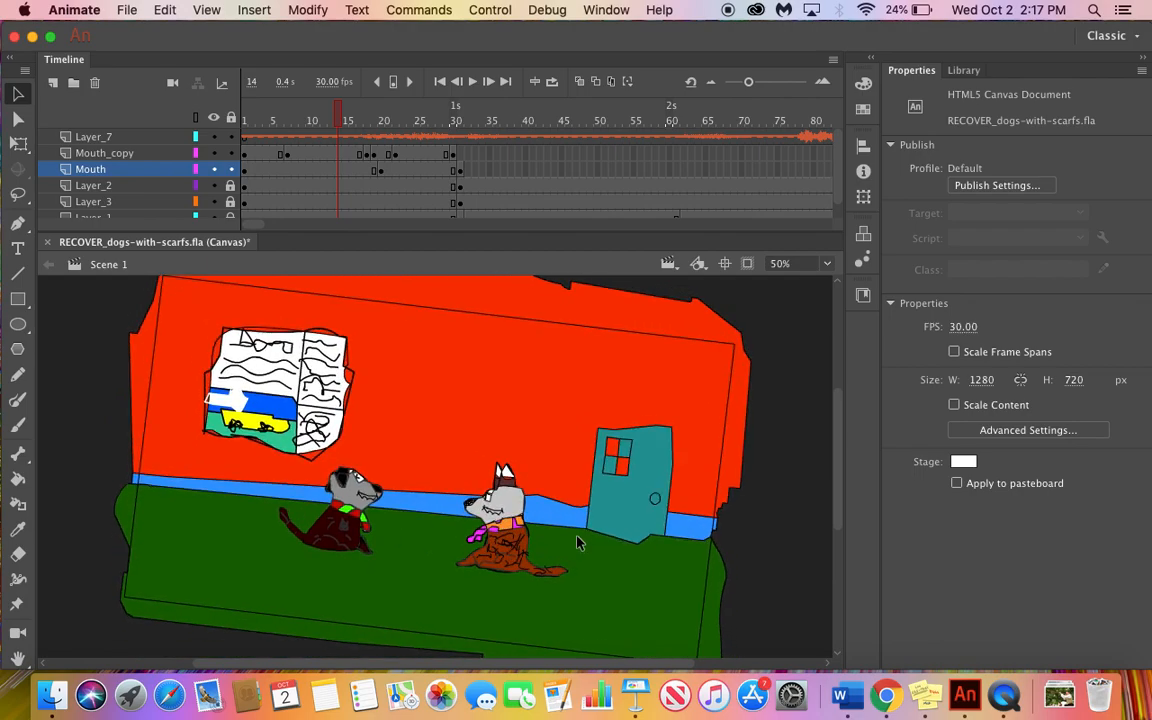
{"action": "scroll", "coordinate": [577, 543], "scroll_direction": "down", "scroll_amount": 3}
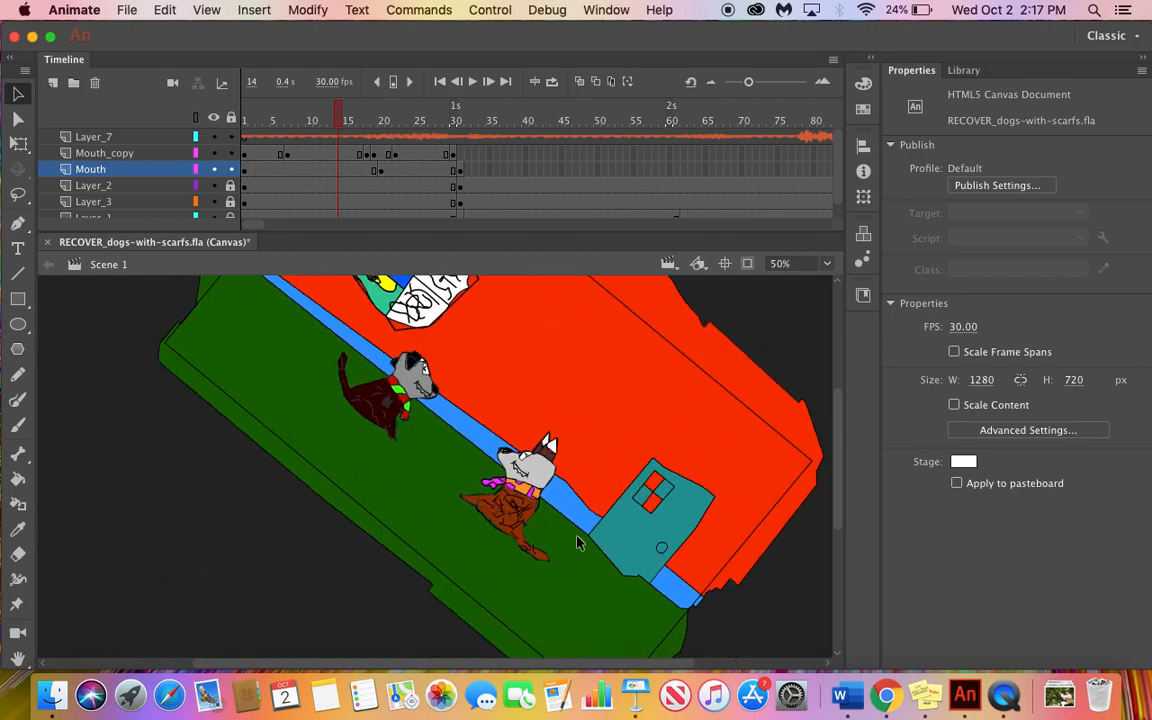
{"action": "scroll", "coordinate": [577, 543], "scroll_direction": "up", "scroll_amount": 3}
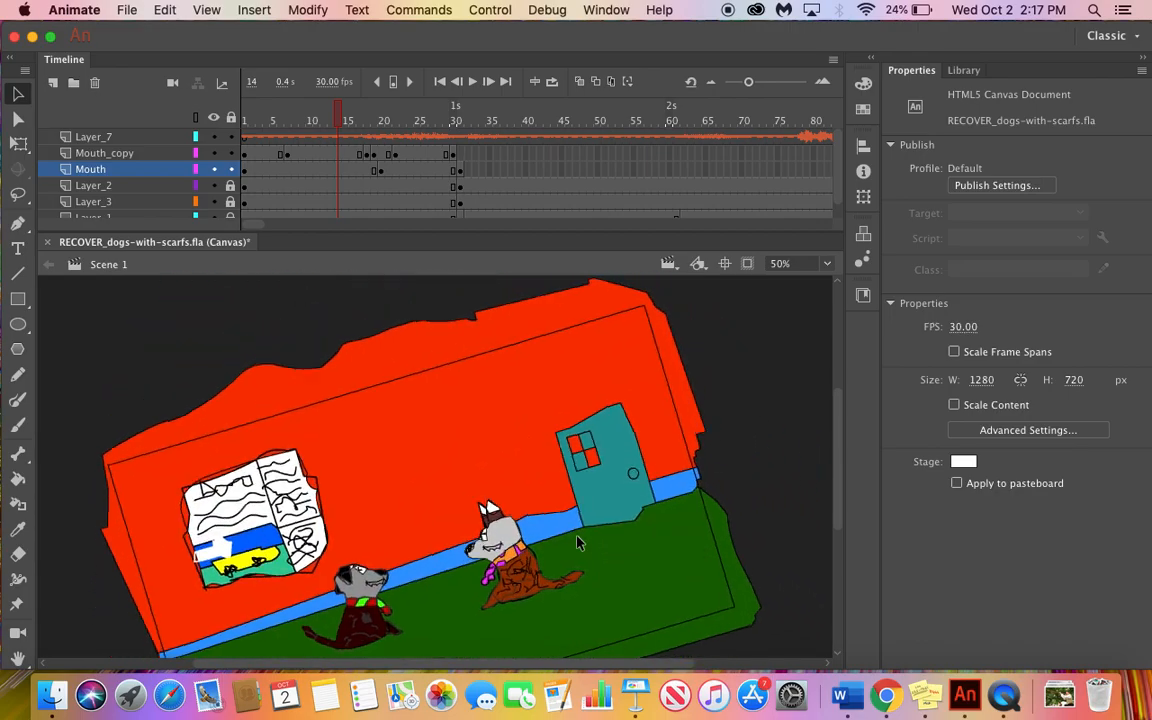
{"action": "scroll", "coordinate": [262, 450], "scroll_direction": "down", "scroll_amount": 3}
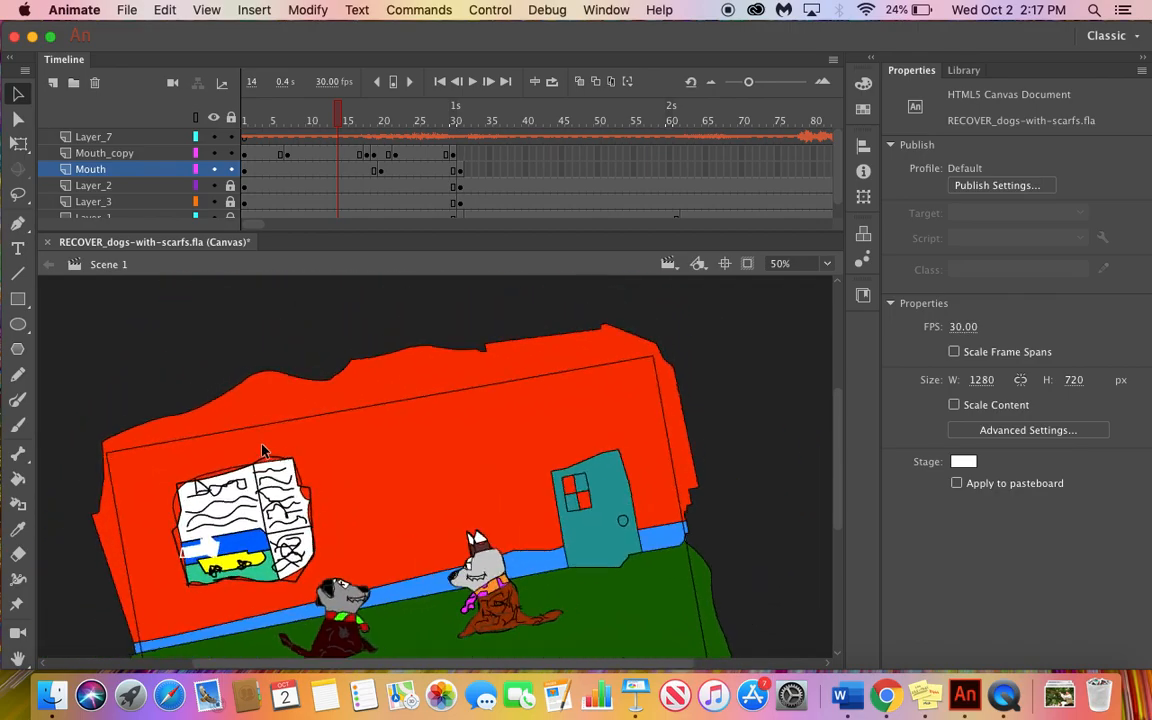
{"action": "scroll", "coordinate": [334, 501], "scroll_direction": "down", "scroll_amount": 3}
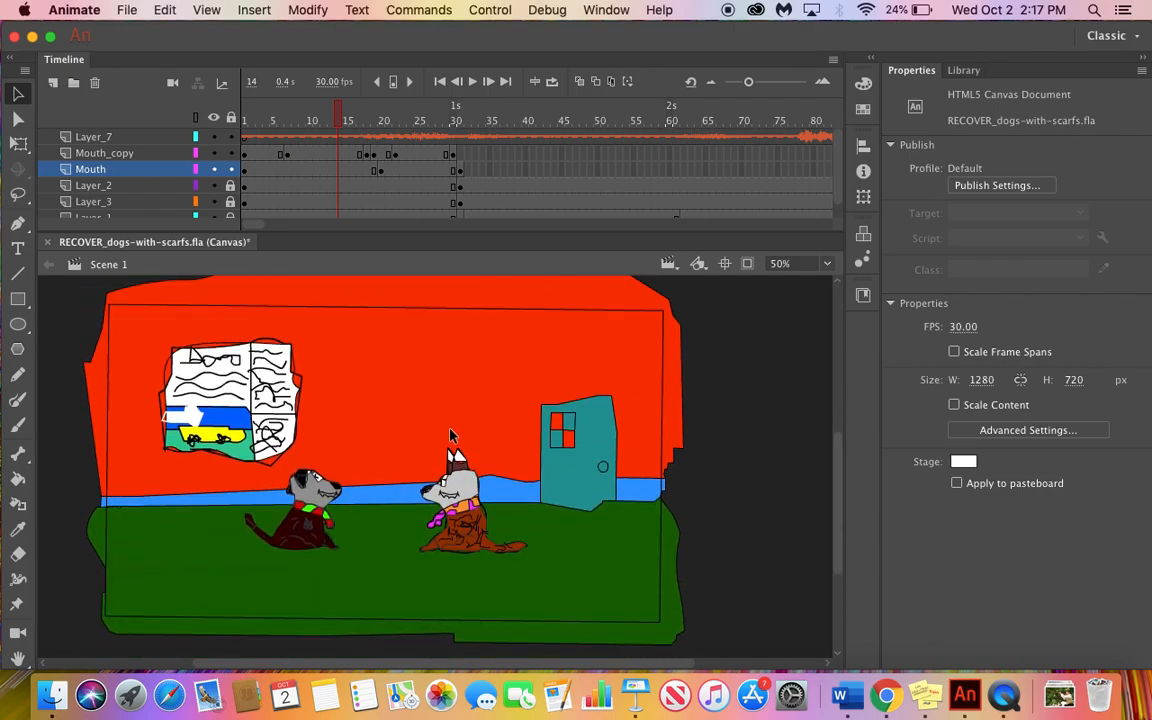
{"action": "scroll", "coordinate": [450, 435], "scroll_direction": "down", "scroll_amount": 3}
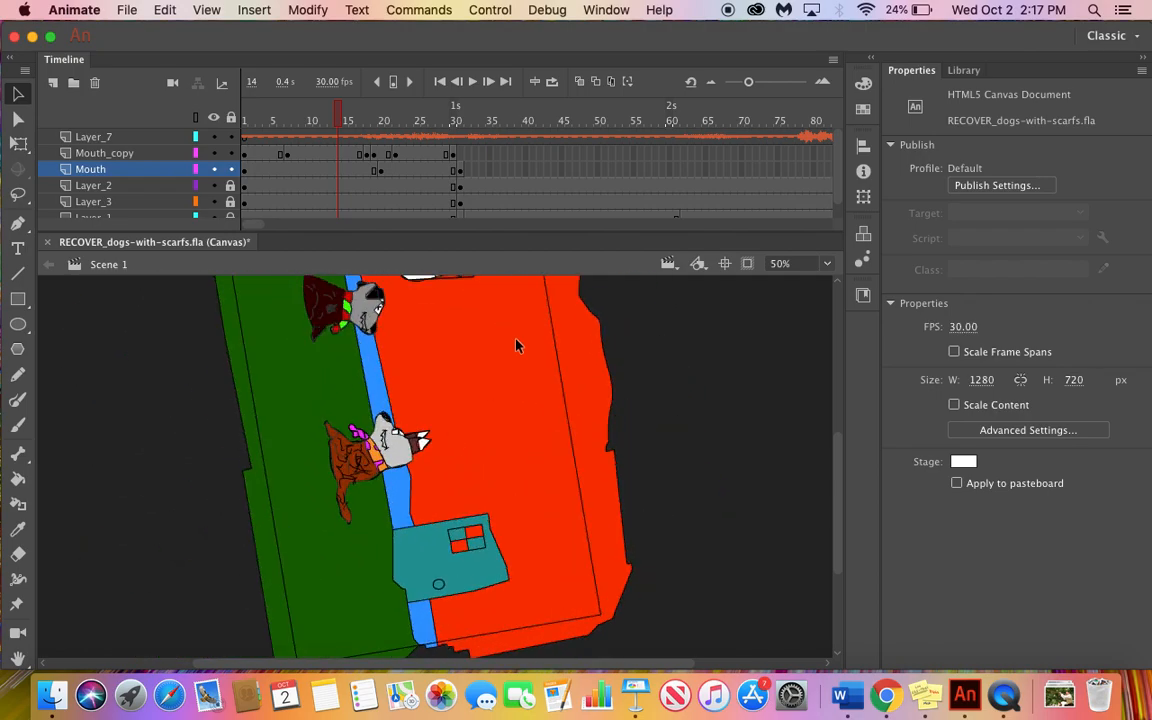
{"action": "scroll", "coordinate": [517, 345], "scroll_direction": "up", "scroll_amount": 5}
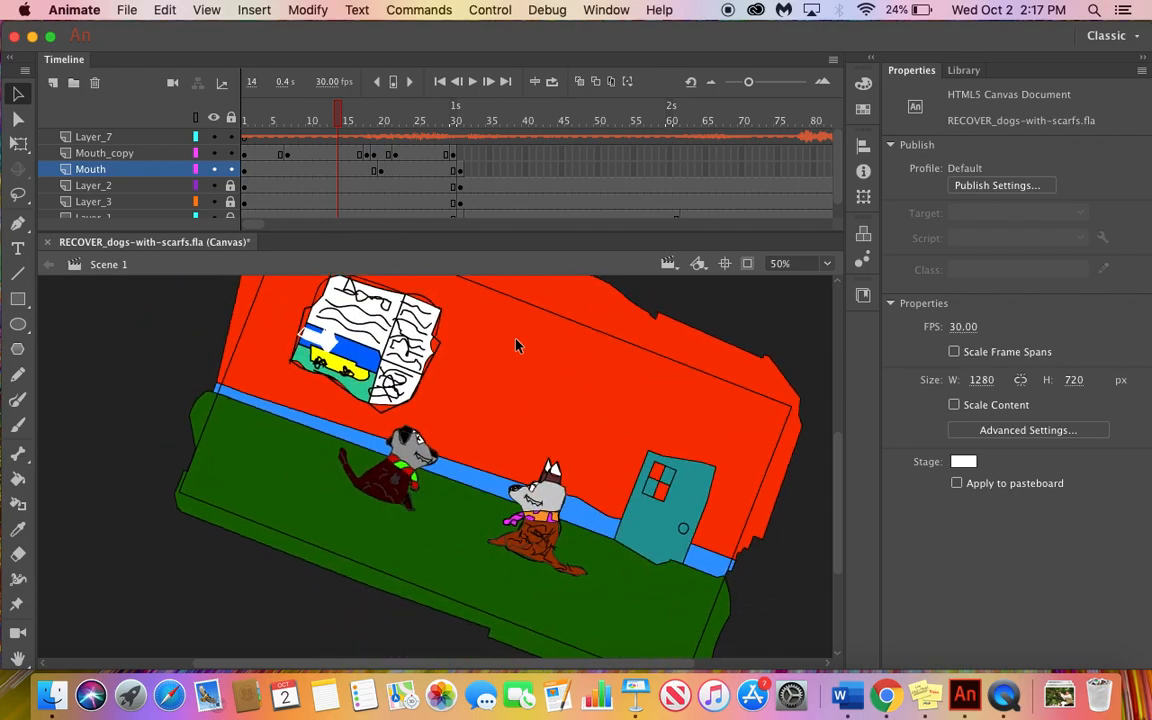
{"action": "scroll", "coordinate": [517, 345], "scroll_direction": "down", "scroll_amount": 1}
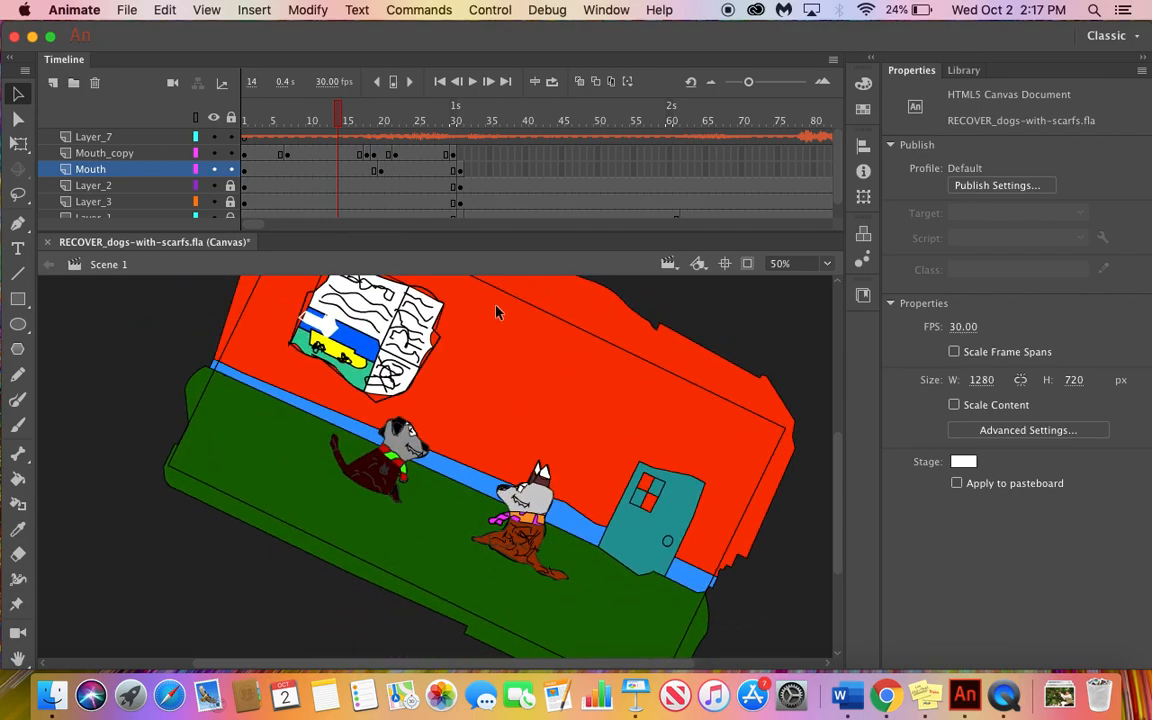
{"action": "scroll", "coordinate": [483, 396], "scroll_direction": "up", "scroll_amount": 3}
{"action": "scroll", "coordinate": [483, 397], "scroll_direction": "up", "scroll_amount": 2}
{"action": "scroll", "coordinate": [483, 397], "scroll_direction": "down", "scroll_amount": 3}
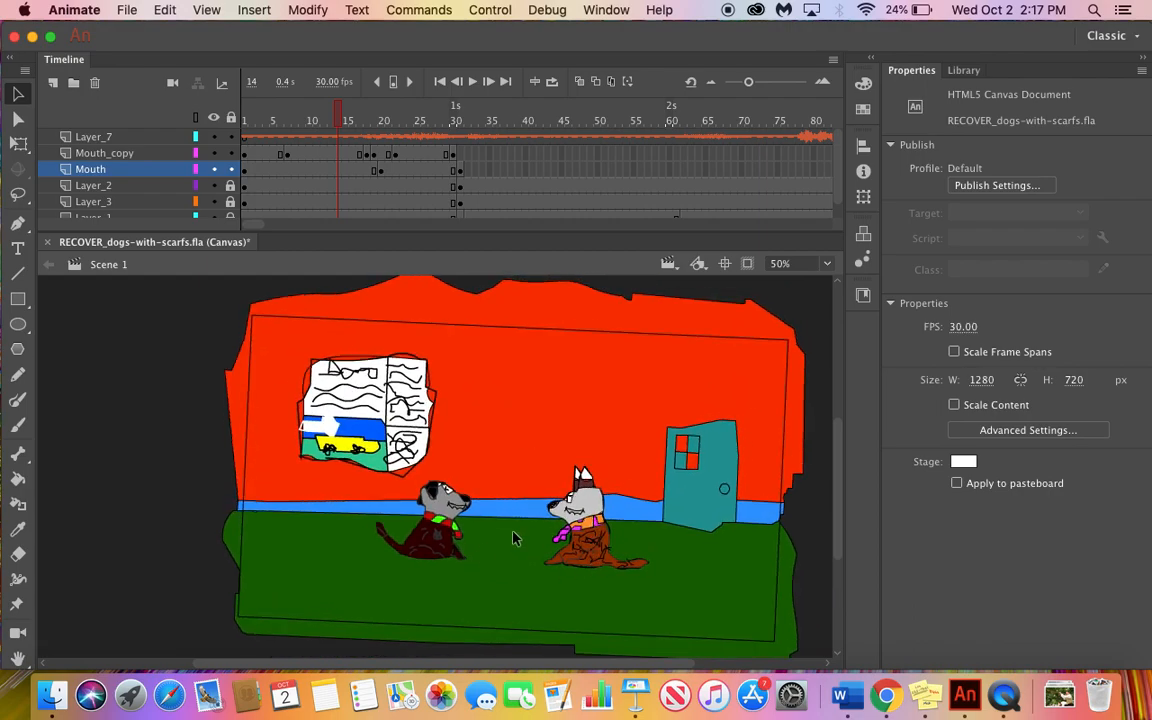
{"action": "key", "text": "ctrl+Left"}
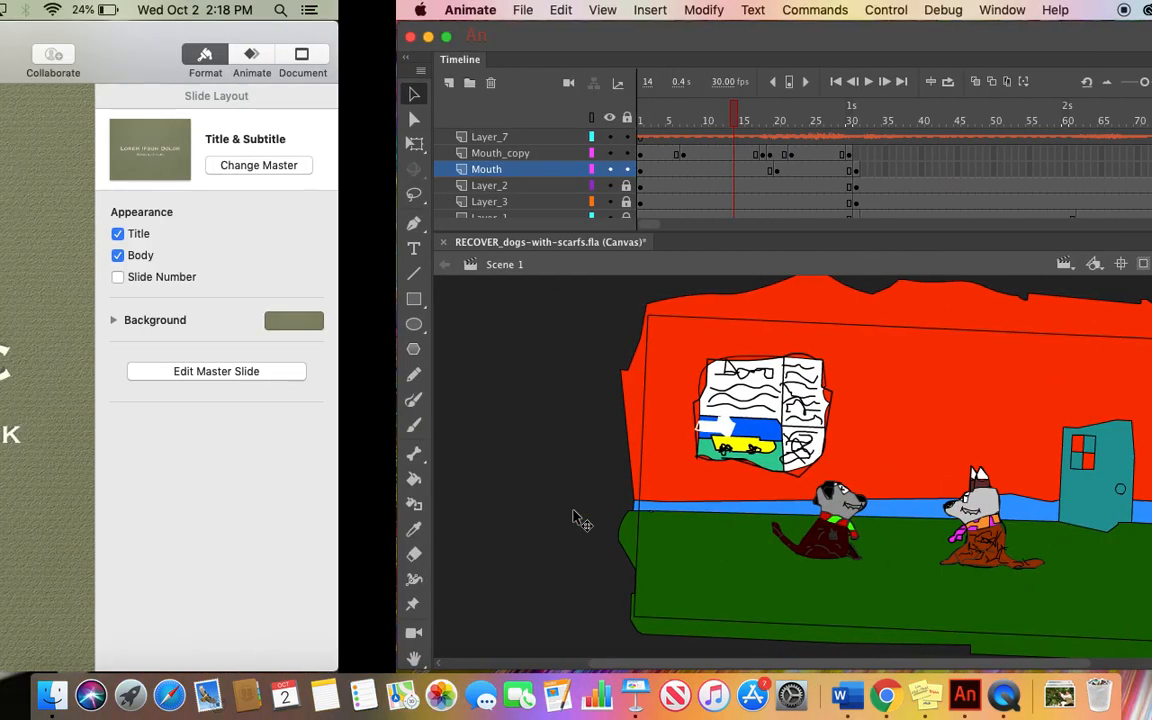
{"action": "key", "text": "ctrl+Right"}
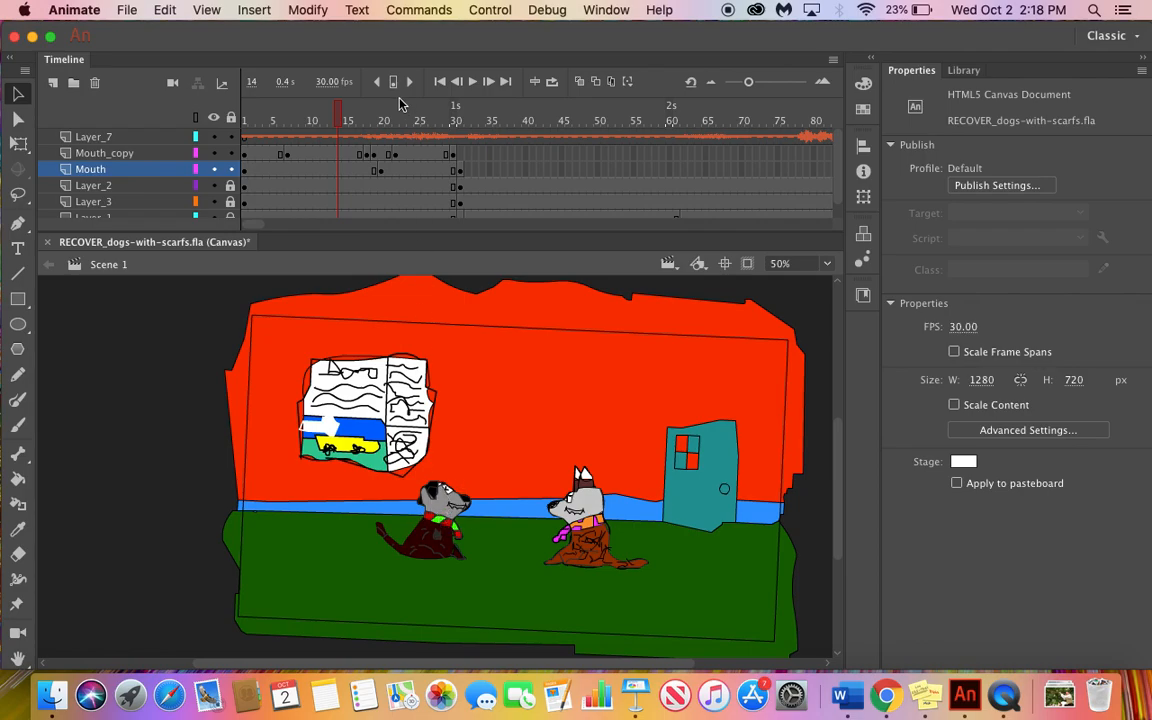
- Play the animation with its soundtrack from frame 1 and stop playback at frame 97
{"action": "left_click_drag", "start_coordinate": [345, 117], "coordinate": [244, 118]}
{"action": "left_click", "coordinate": [472, 81]}
{"action": "left_click", "coordinate": [472, 81]}
{"action": "left_click", "coordinate": [472, 81]}
{"action": "left_click", "coordinate": [472, 81]}
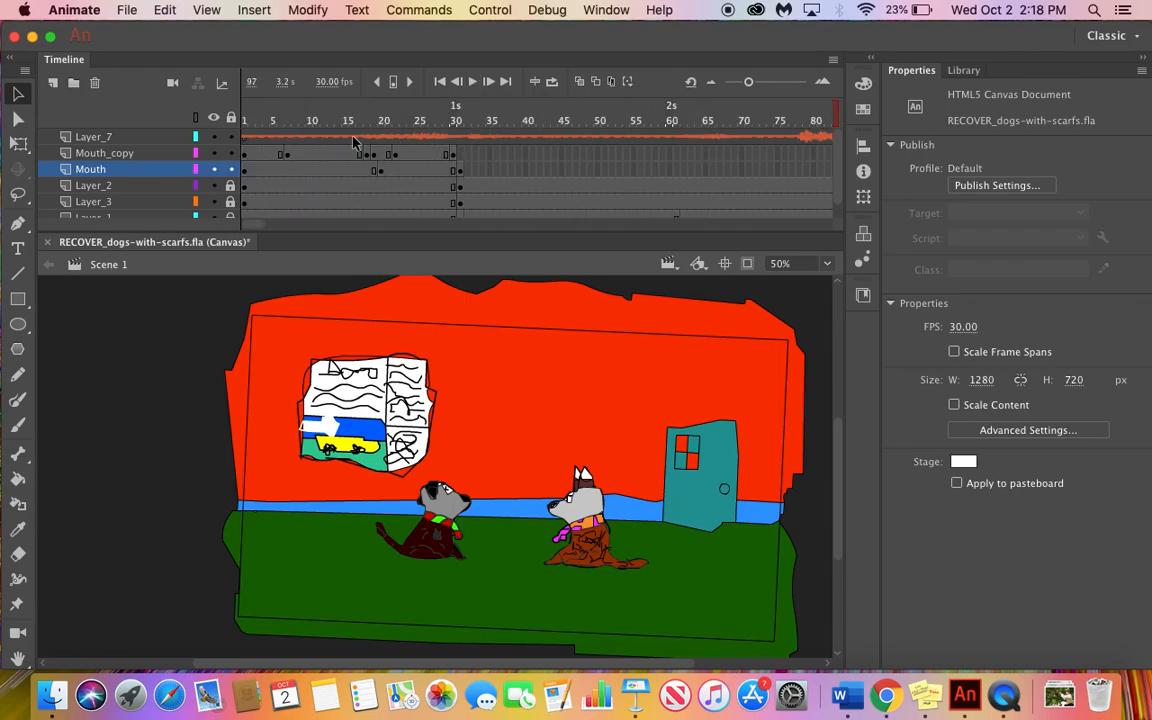
- Select Layer_7's first sound frame, play the soundtrack from there to frame 105 and return the playhead to frame 1
{"action": "left_click", "coordinate": [154, 153]}
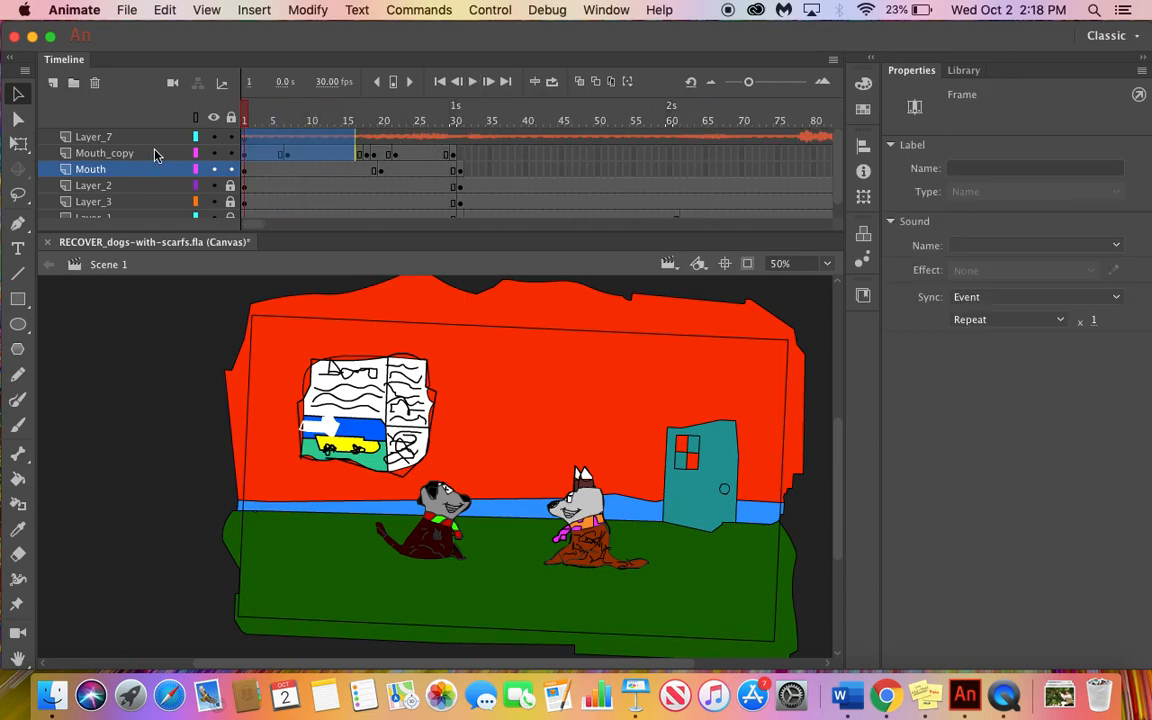
{"action": "left_click", "coordinate": [242, 138]}
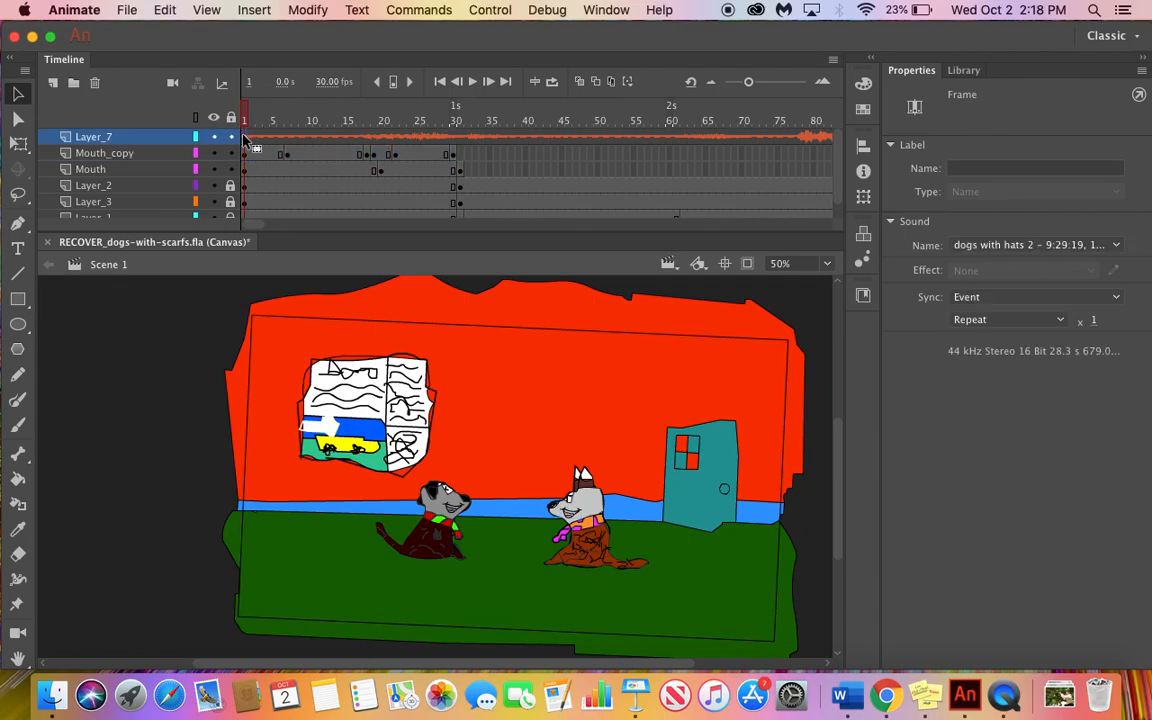
{"action": "left_click", "coordinate": [474, 82]}
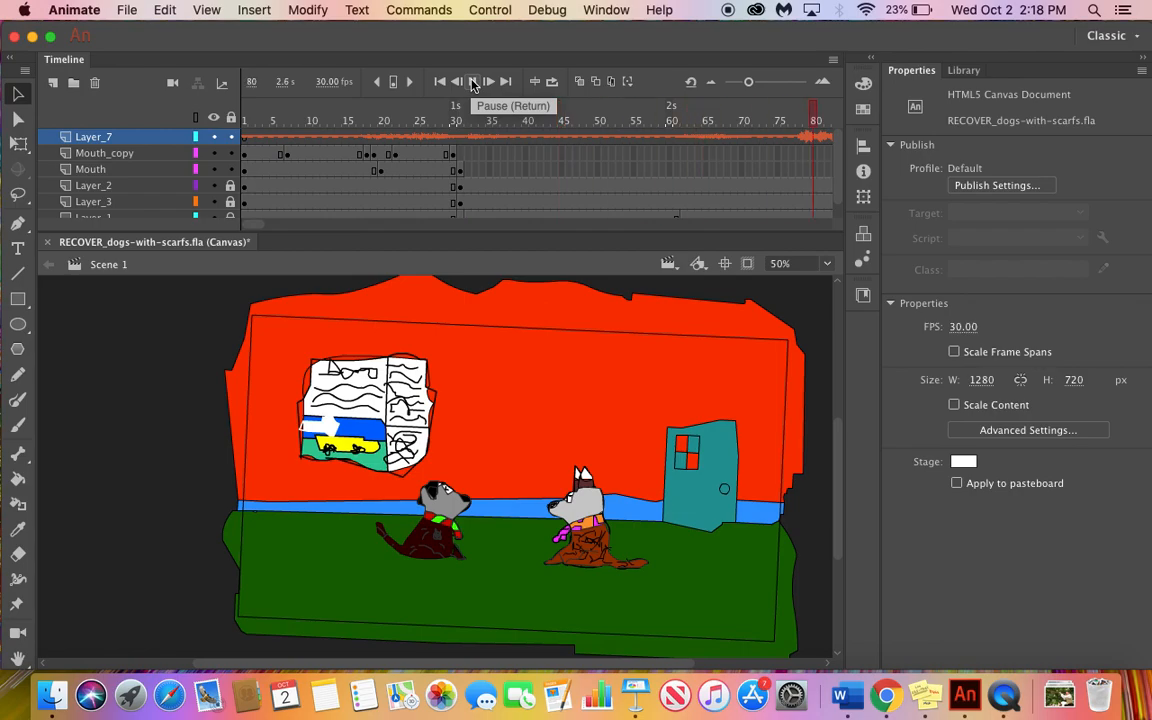
{"action": "left_click", "coordinate": [474, 82]}
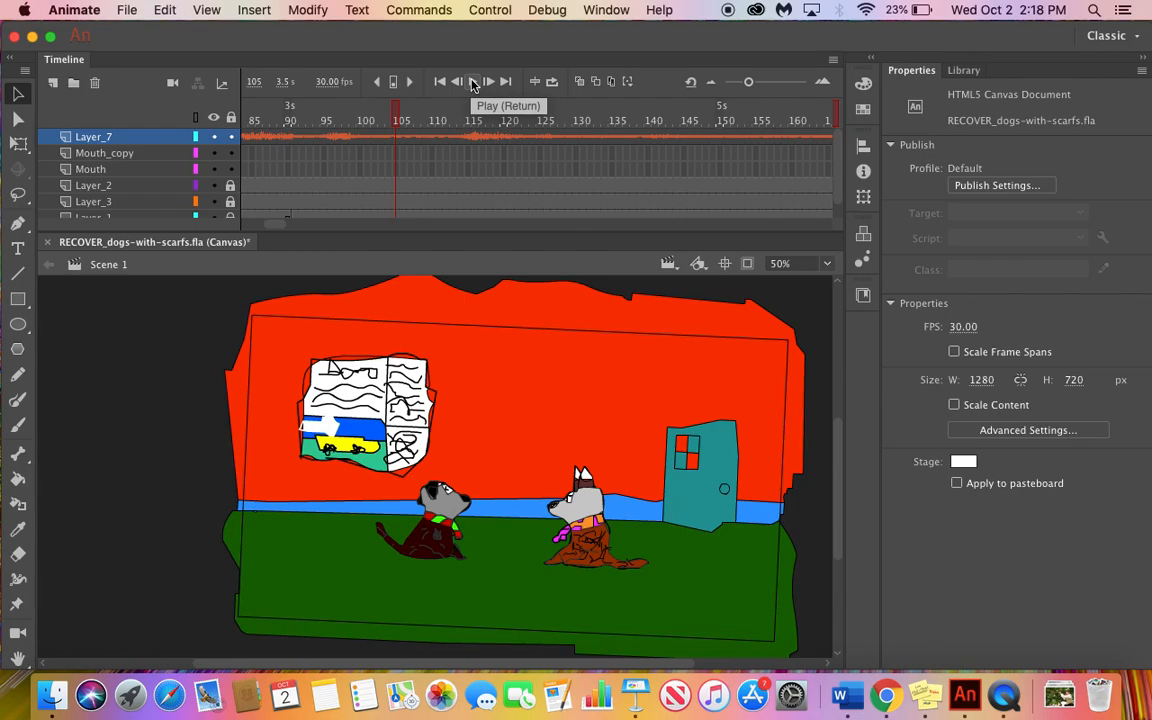
{"action": "left_click_drag", "start_coordinate": [349, 121], "coordinate": [215, 113]}
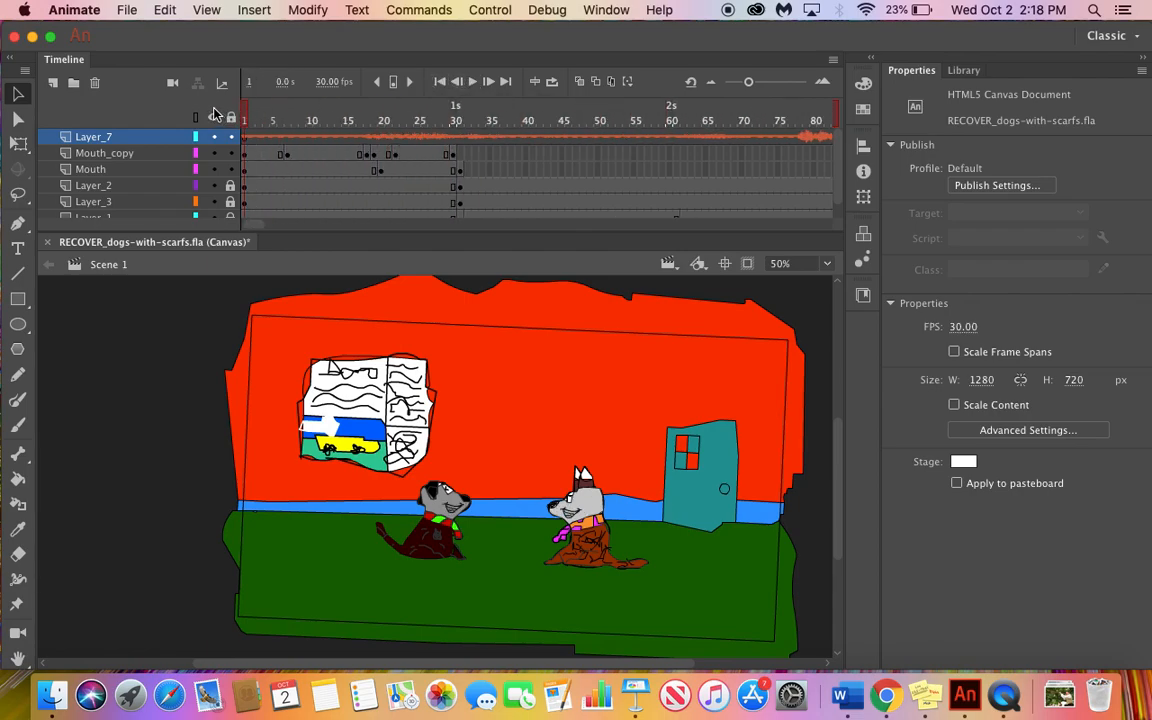